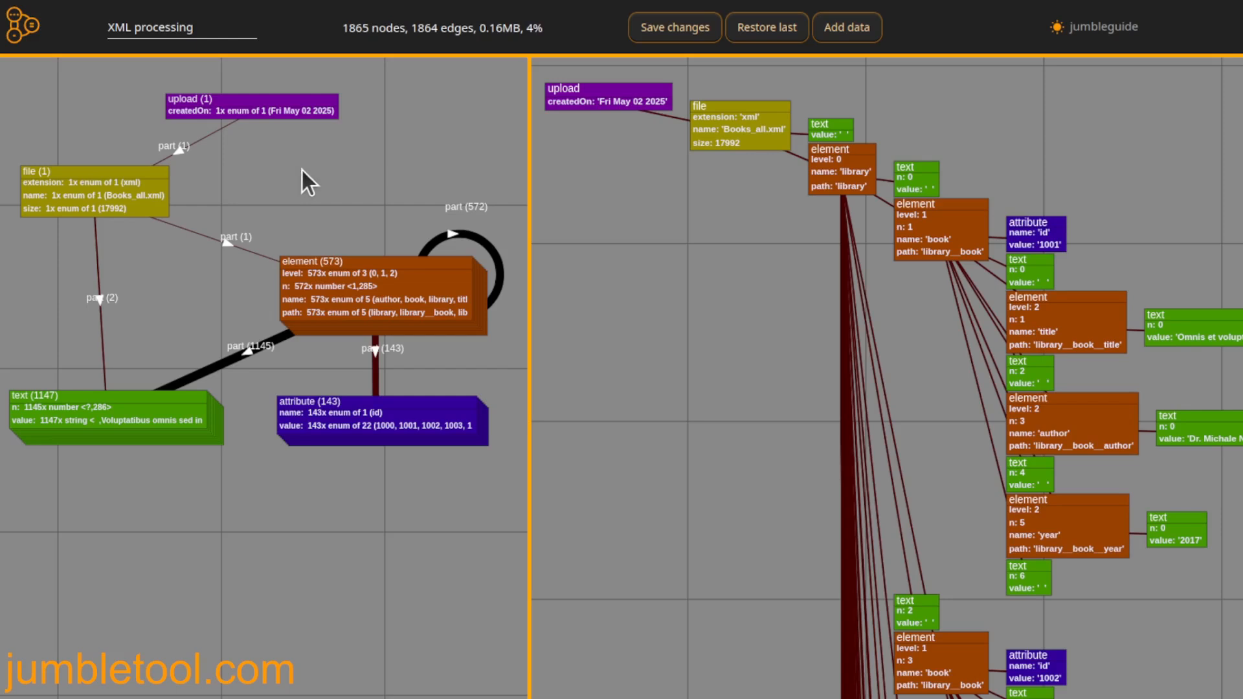
- Examine the element, text and attribute concepts of the XML graph and the book concept of the goal graph
click(443, 266)
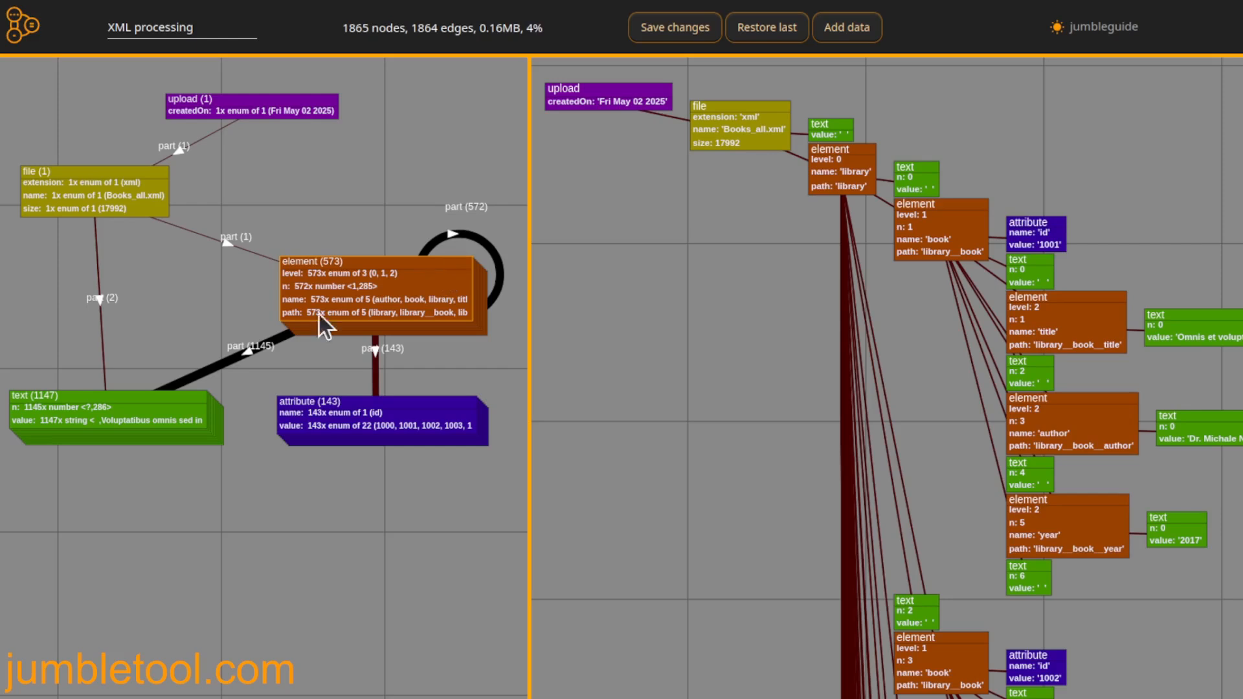
click(189, 395)
click(415, 407)
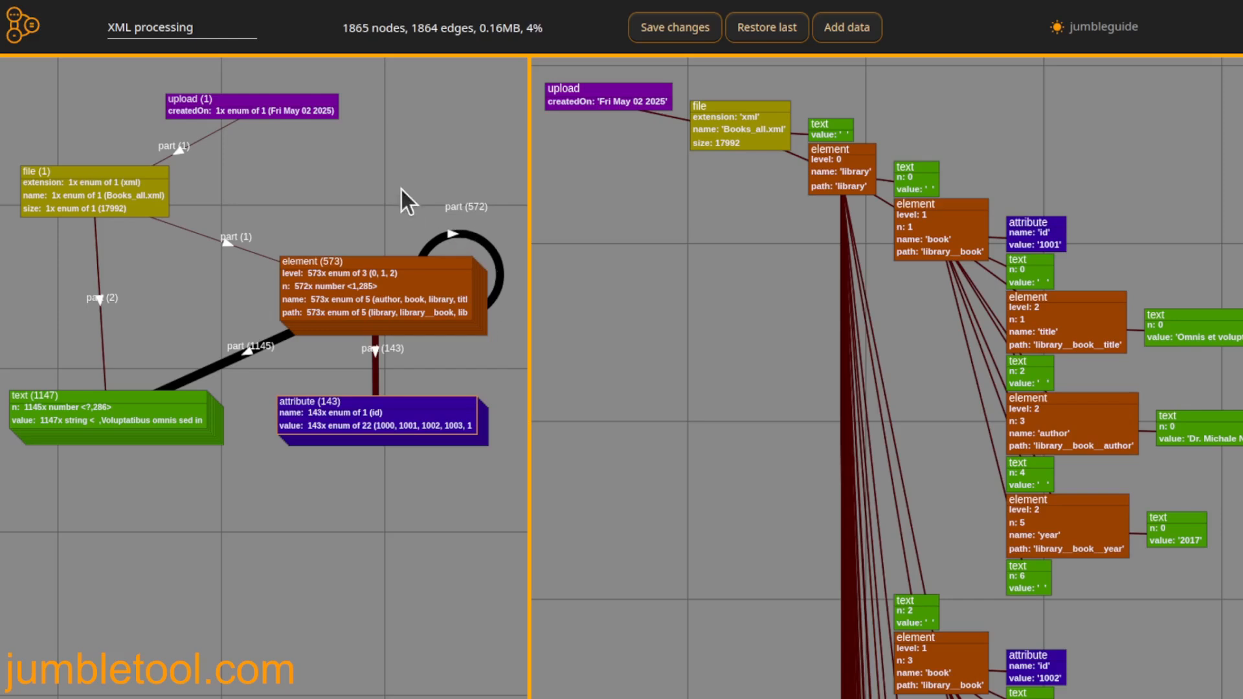
click(348, 158)
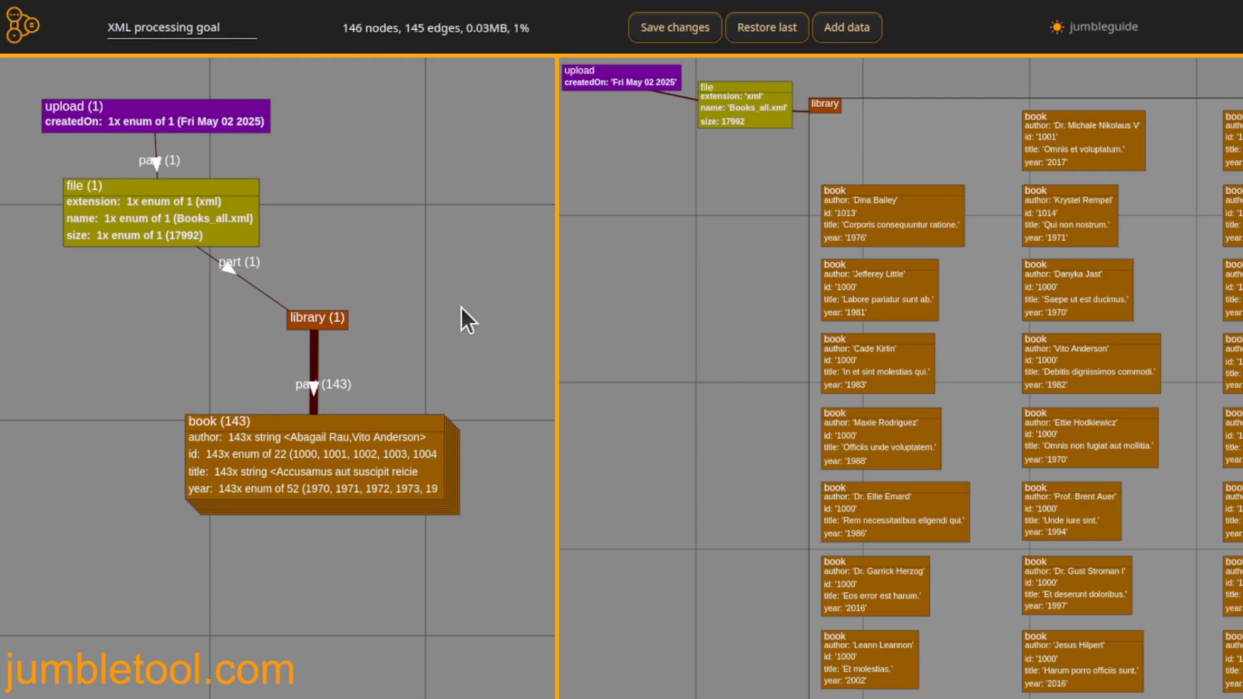
click(270, 465)
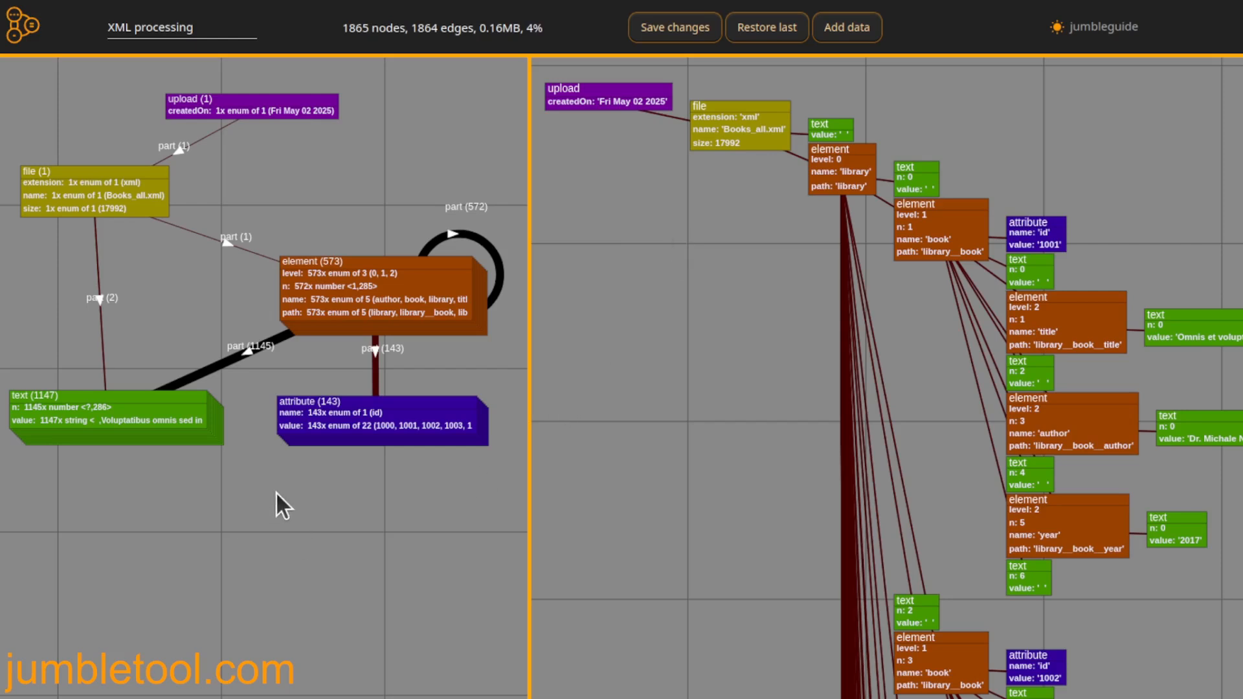
- Convert the attribute concept's name and value pair to a property
right_click(347, 427)
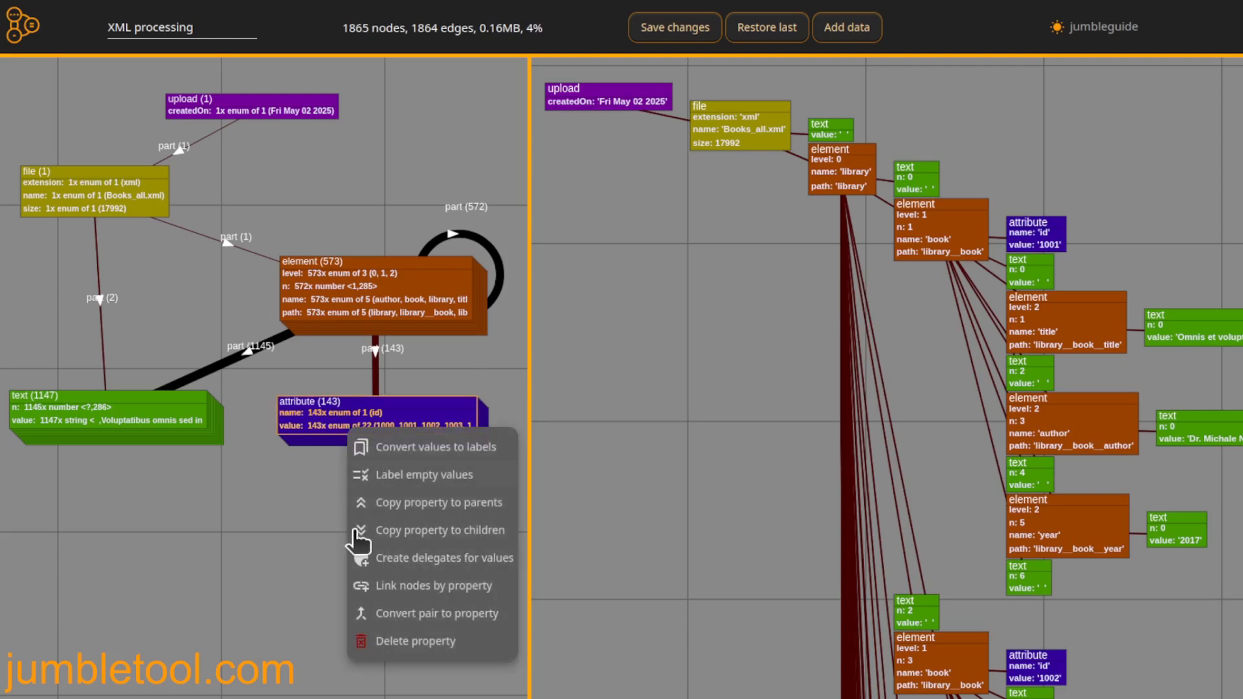
click(449, 618)
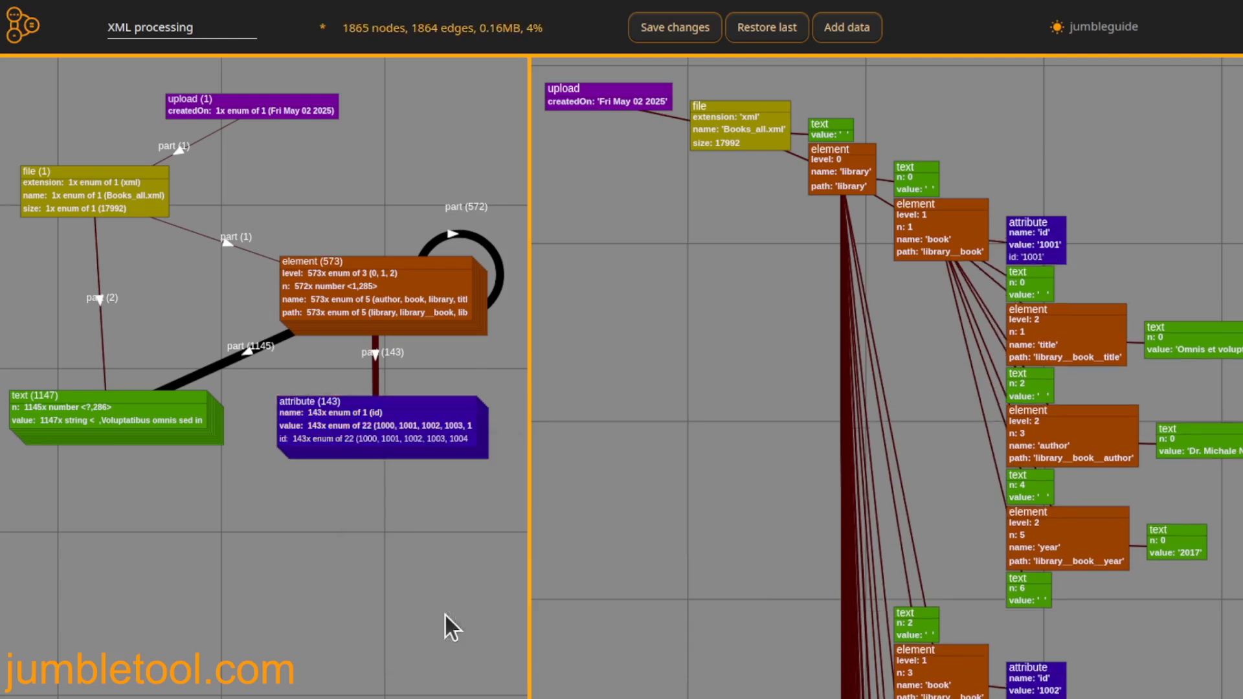
click(363, 438)
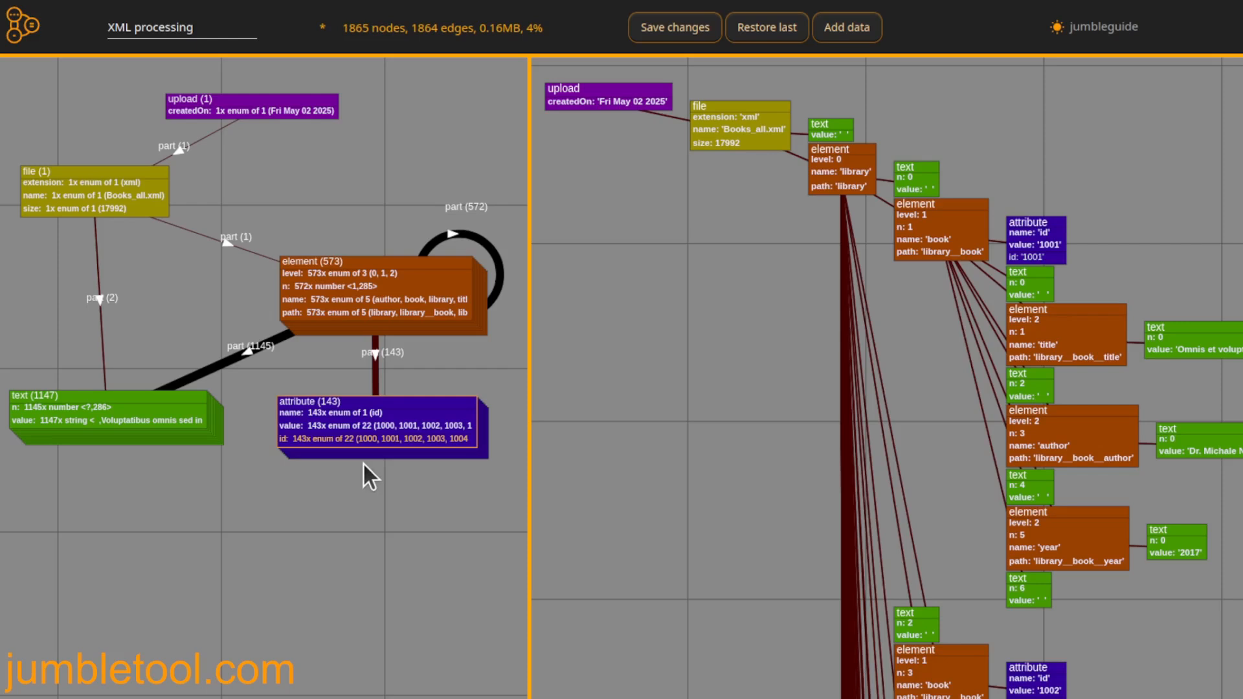
- Copy the attribute concept's id property to its parents and delete the attribute concept
right_click(336, 441)
click(428, 544)
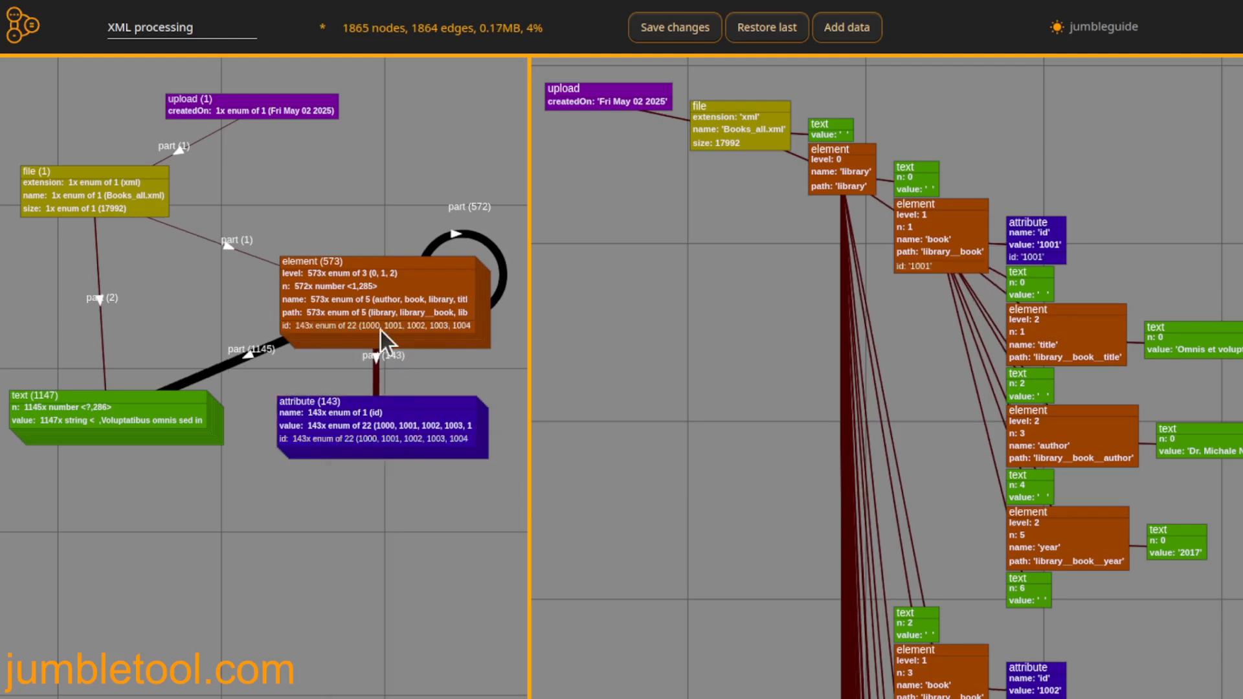
click(436, 329)
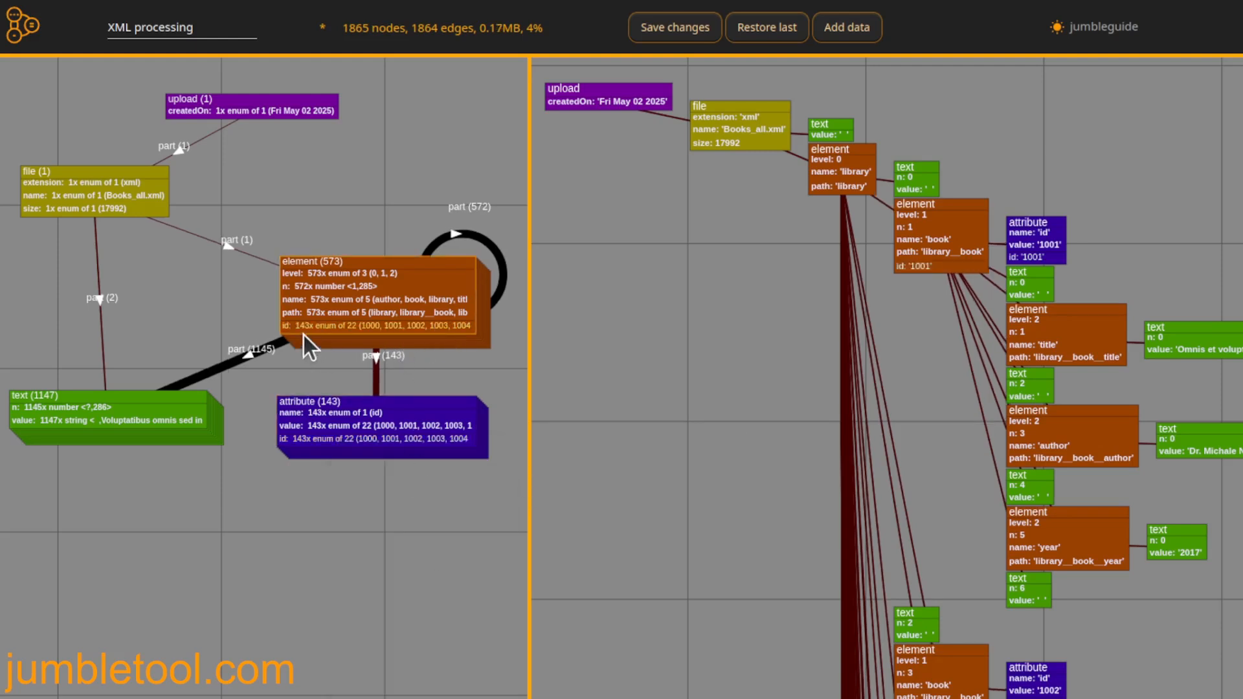
right_click(442, 409)
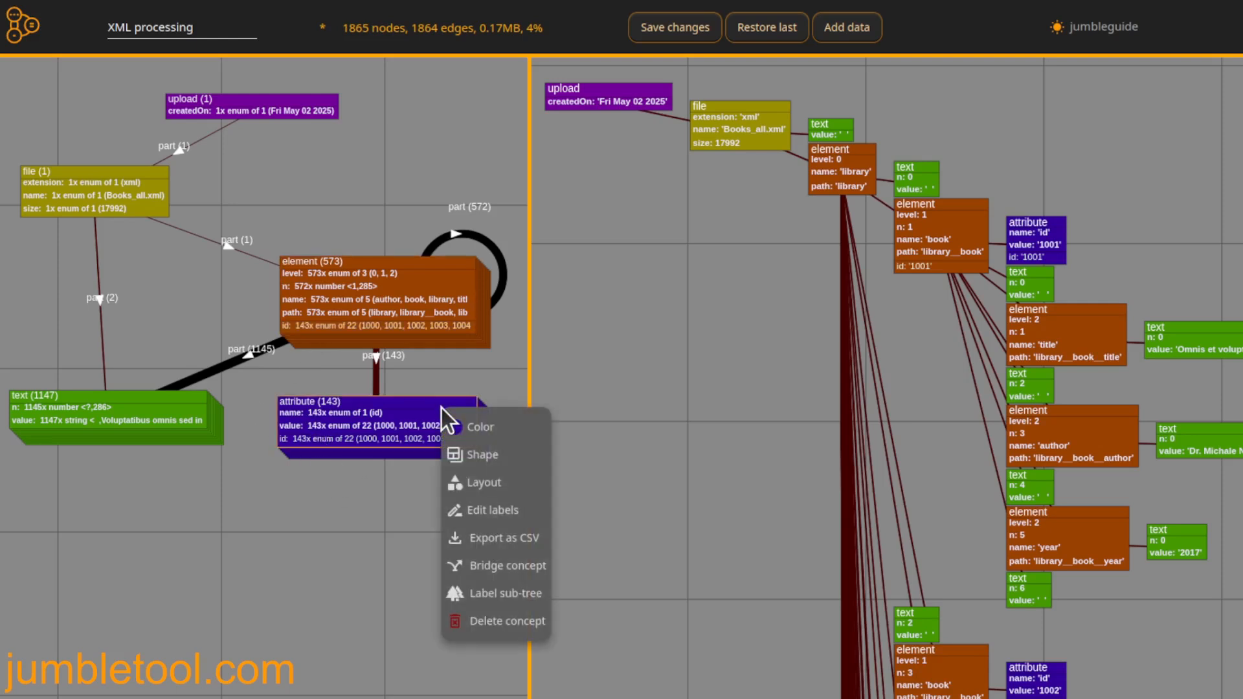
click(499, 627)
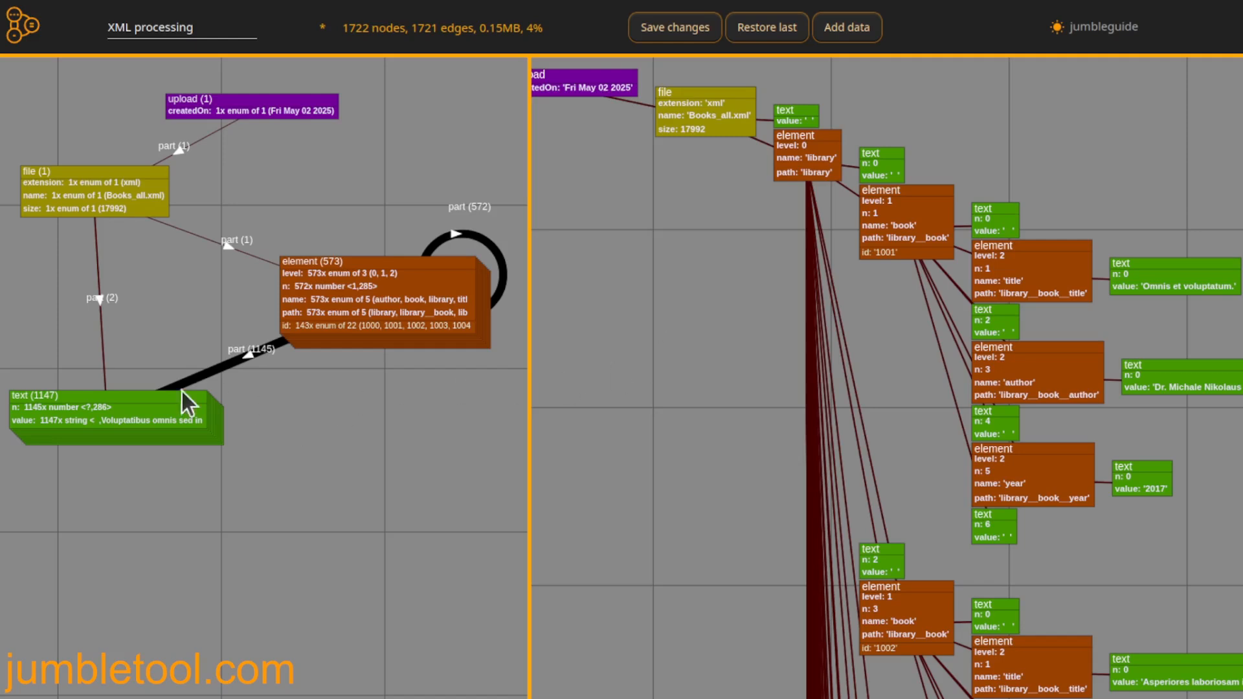
- Label the text concept's empty values and spread the resulting NO_value, HAS_value and parent text concepts apart
right_click(113, 424)
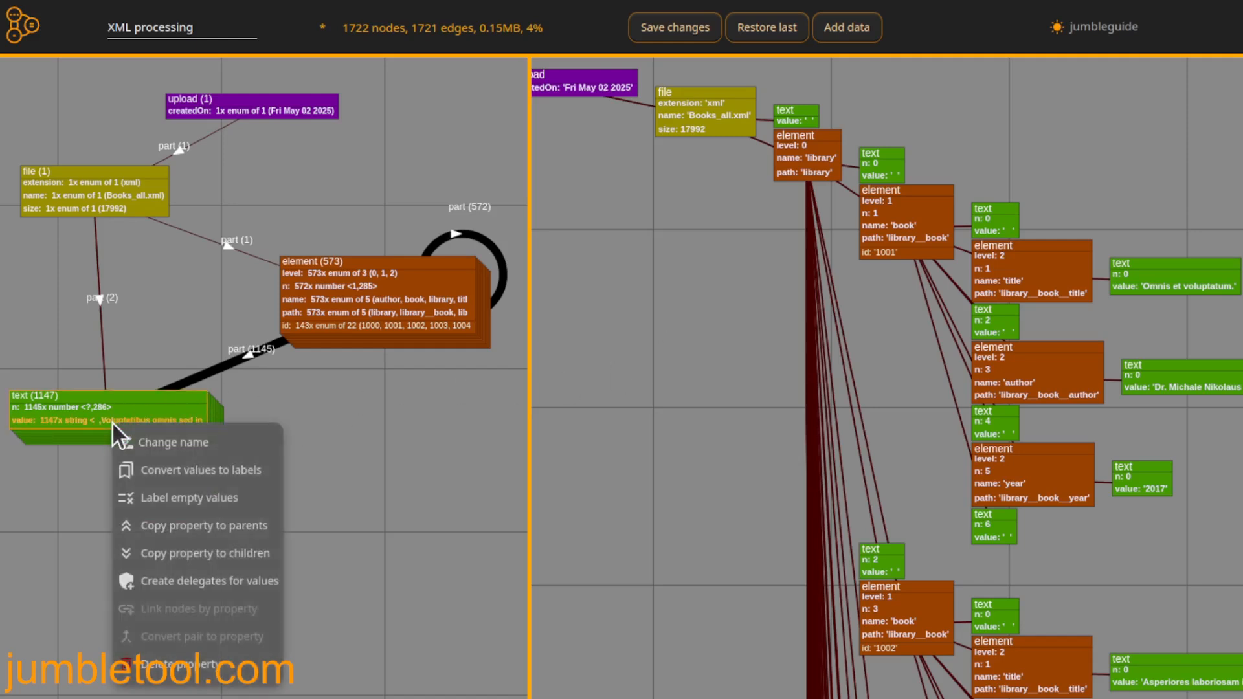
click(223, 499)
drag(230, 209, 336, 535)
drag(165, 402, 374, 398)
drag(114, 393, 164, 397)
click(350, 398)
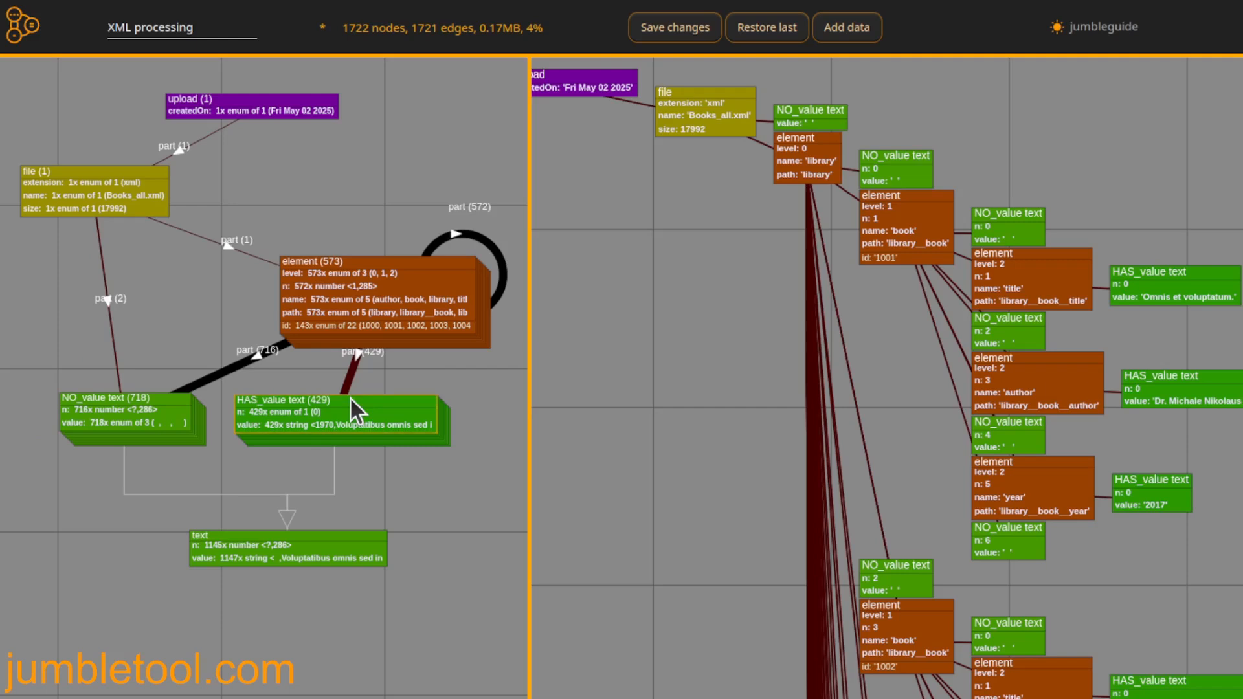
click(156, 396)
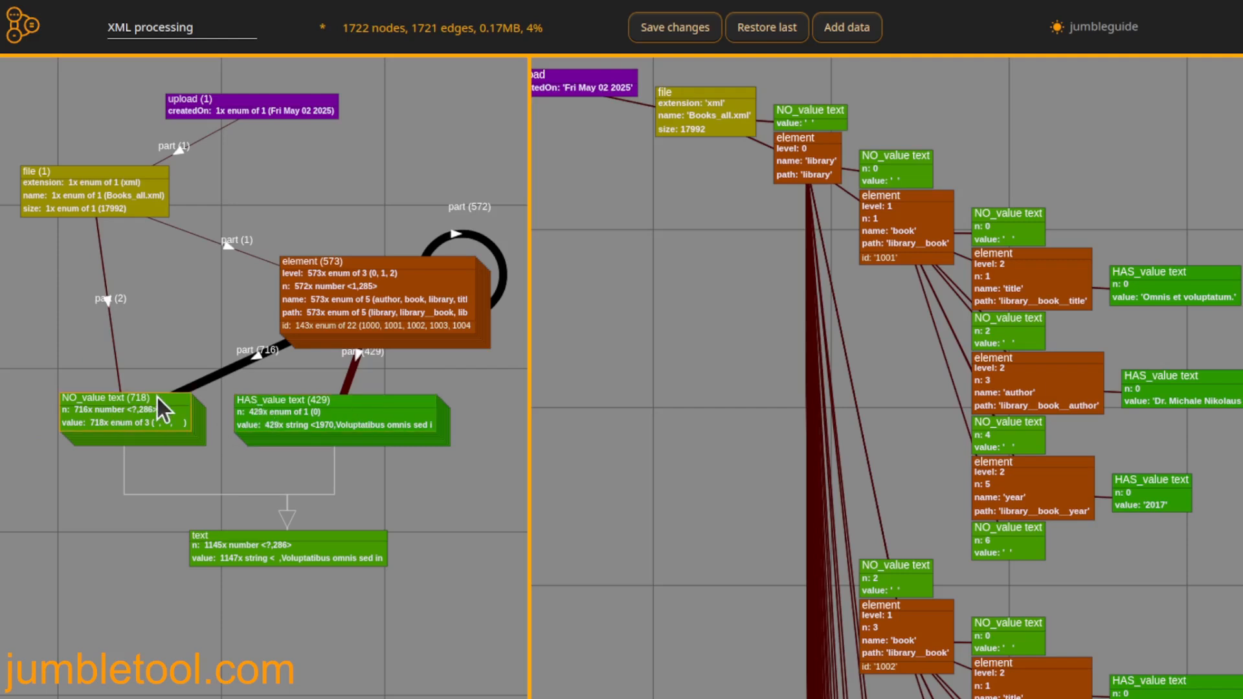
- Delete the NO_value text concept
click(387, 479)
right_click(165, 398)
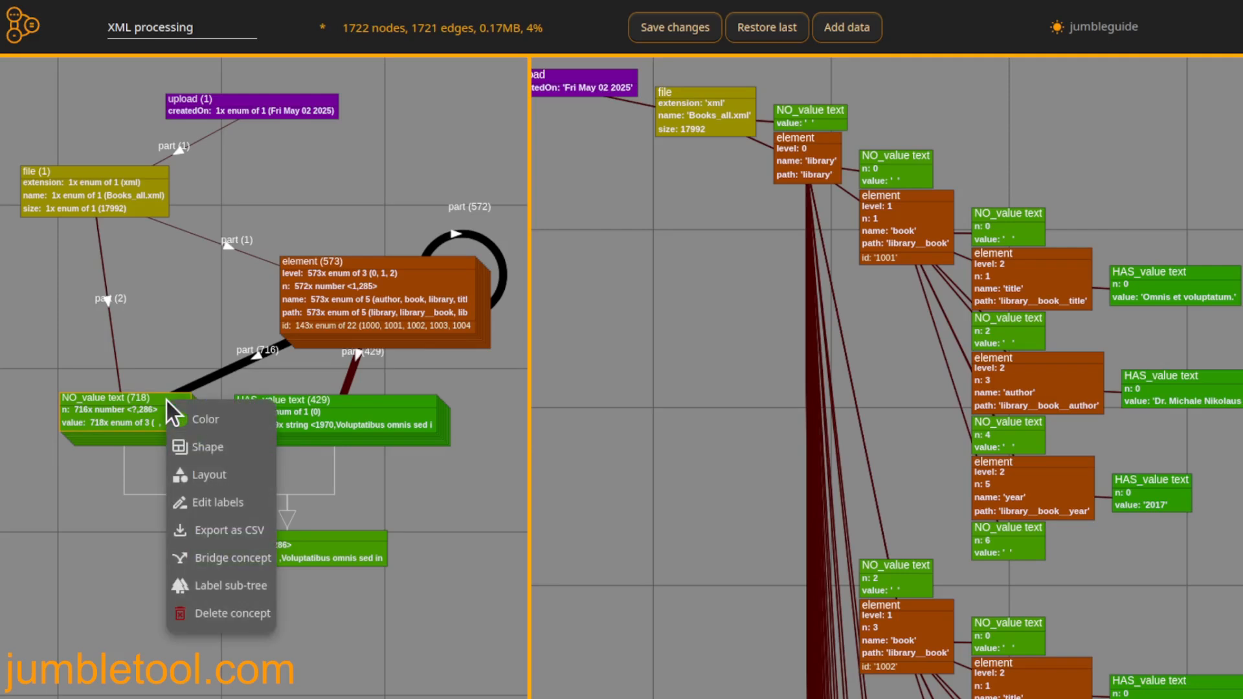
click(230, 621)
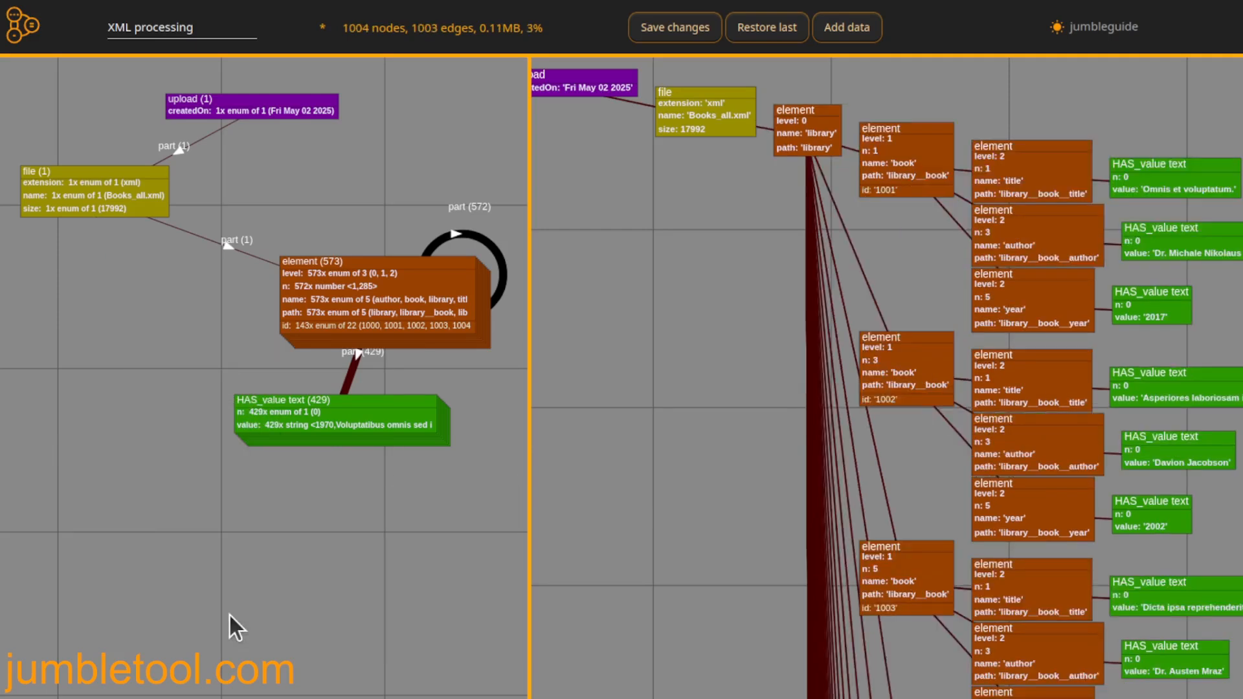
- Copy the HAS_value text concept's value property to its parents and delete that text concept
drag(418, 263, 389, 260)
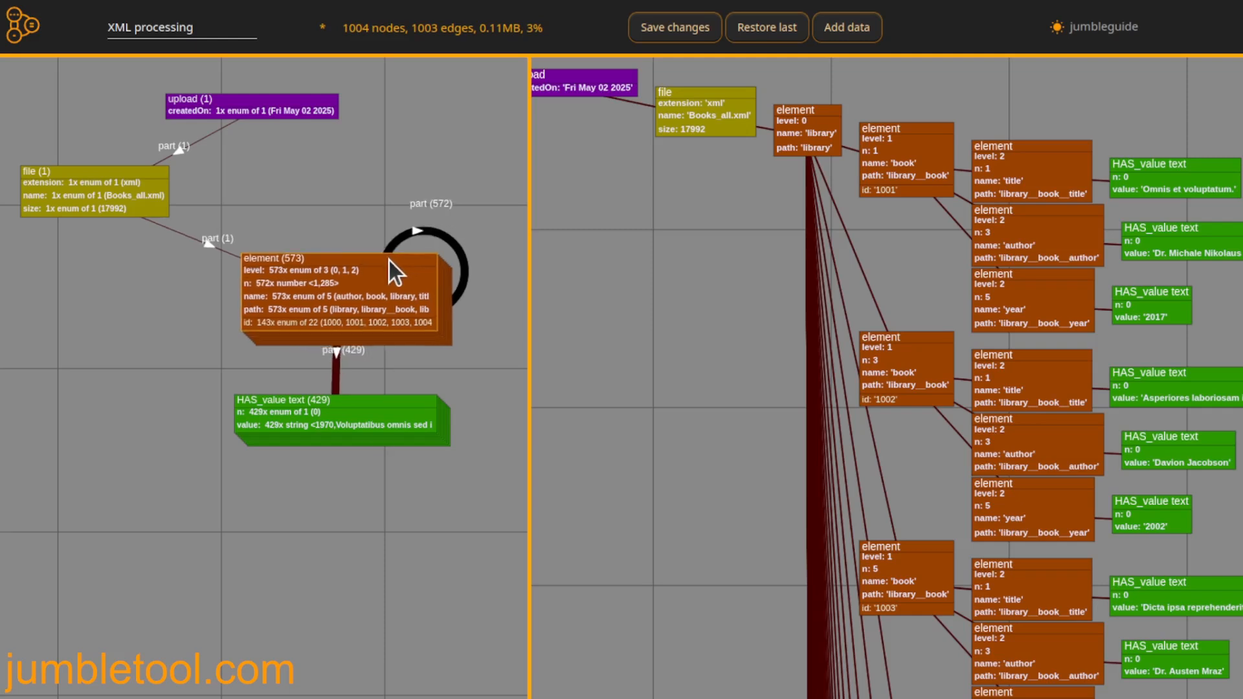
drag(319, 399, 247, 410)
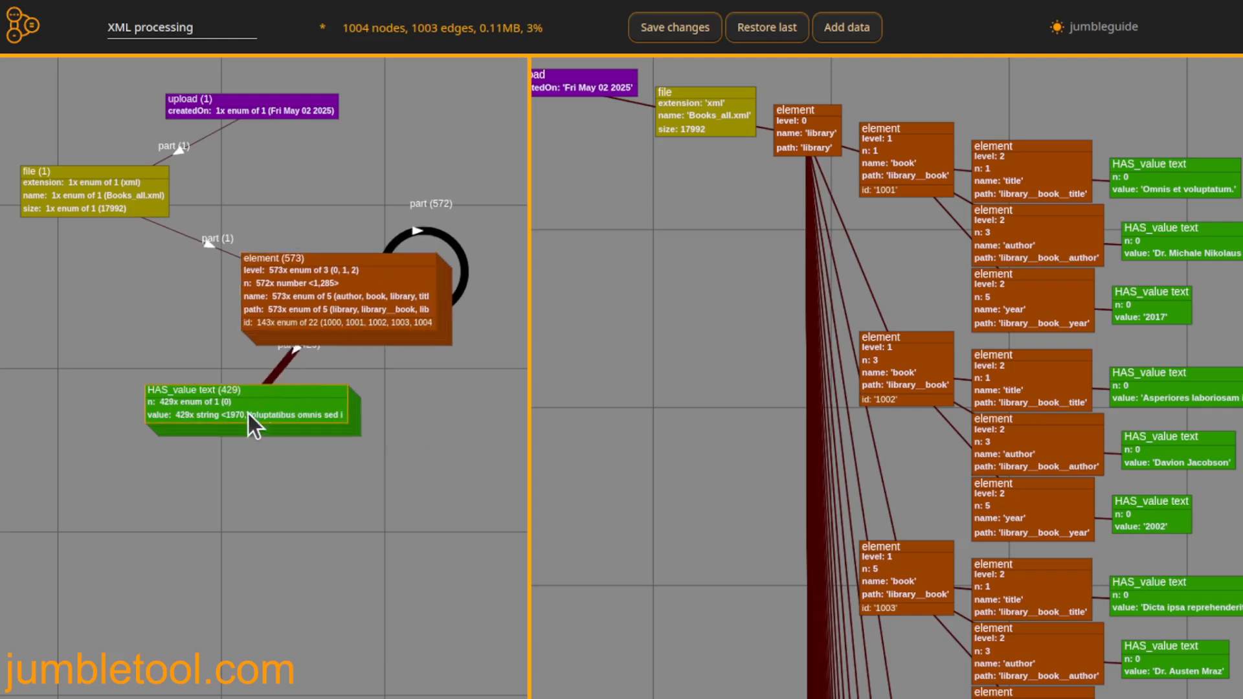
right_click(243, 414)
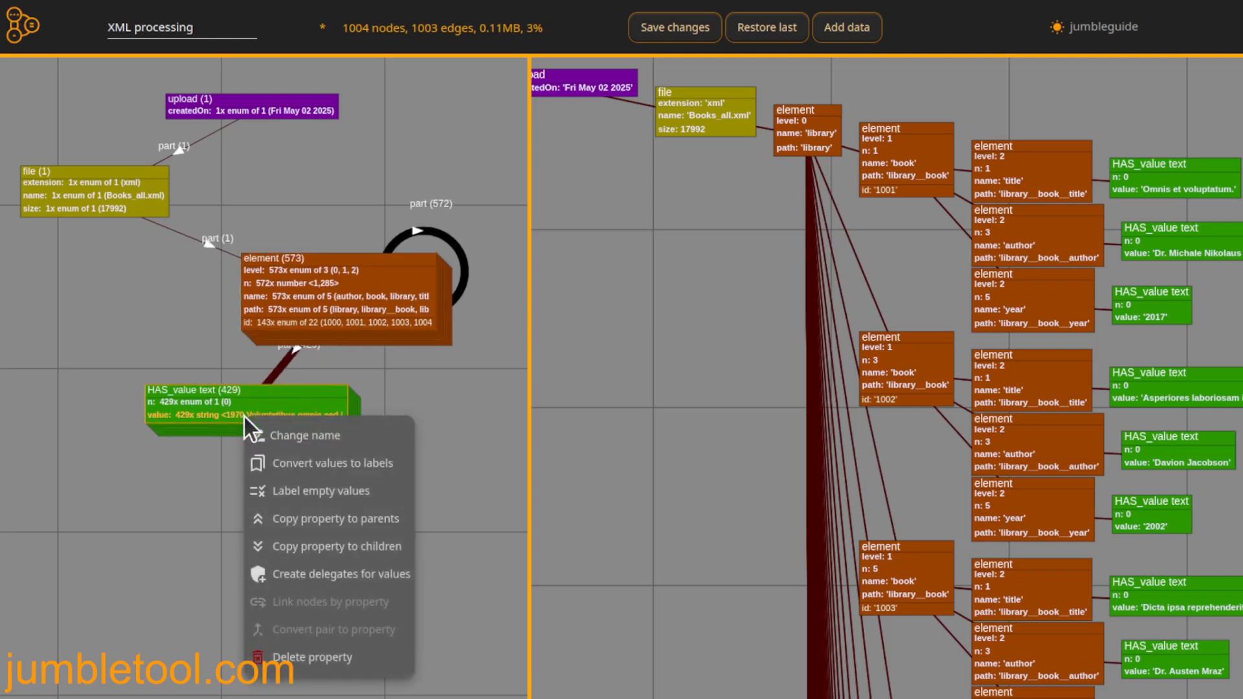
click(334, 521)
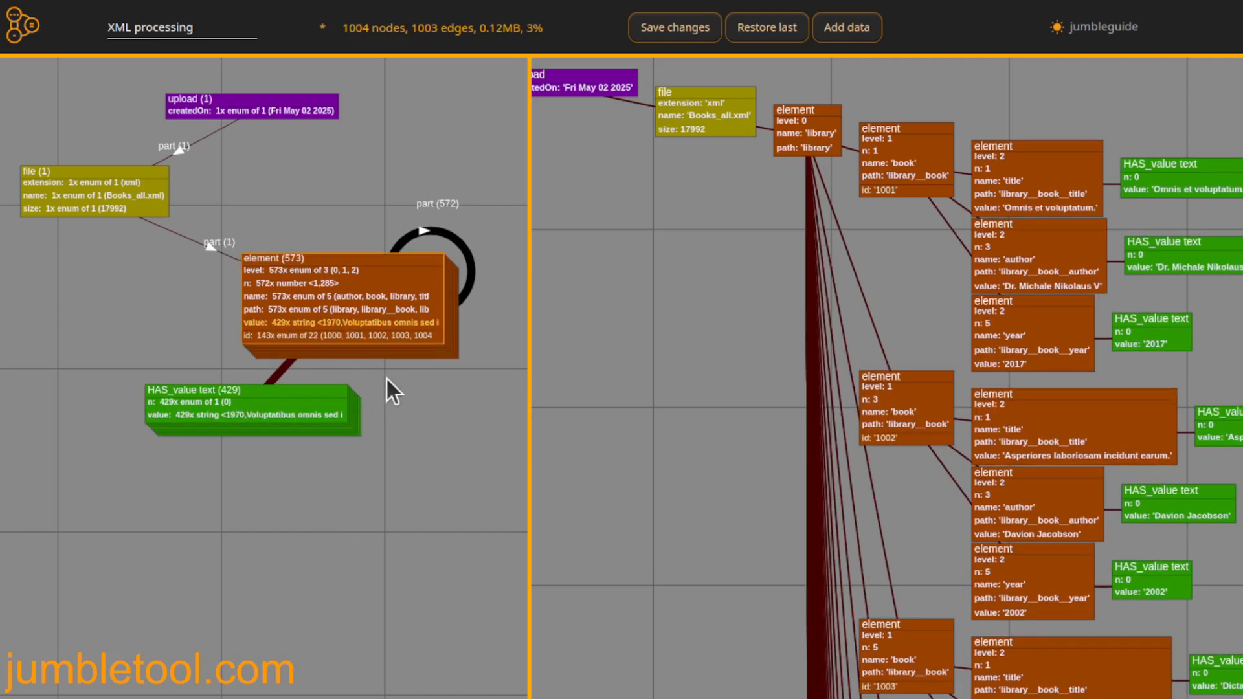
right_click(308, 391)
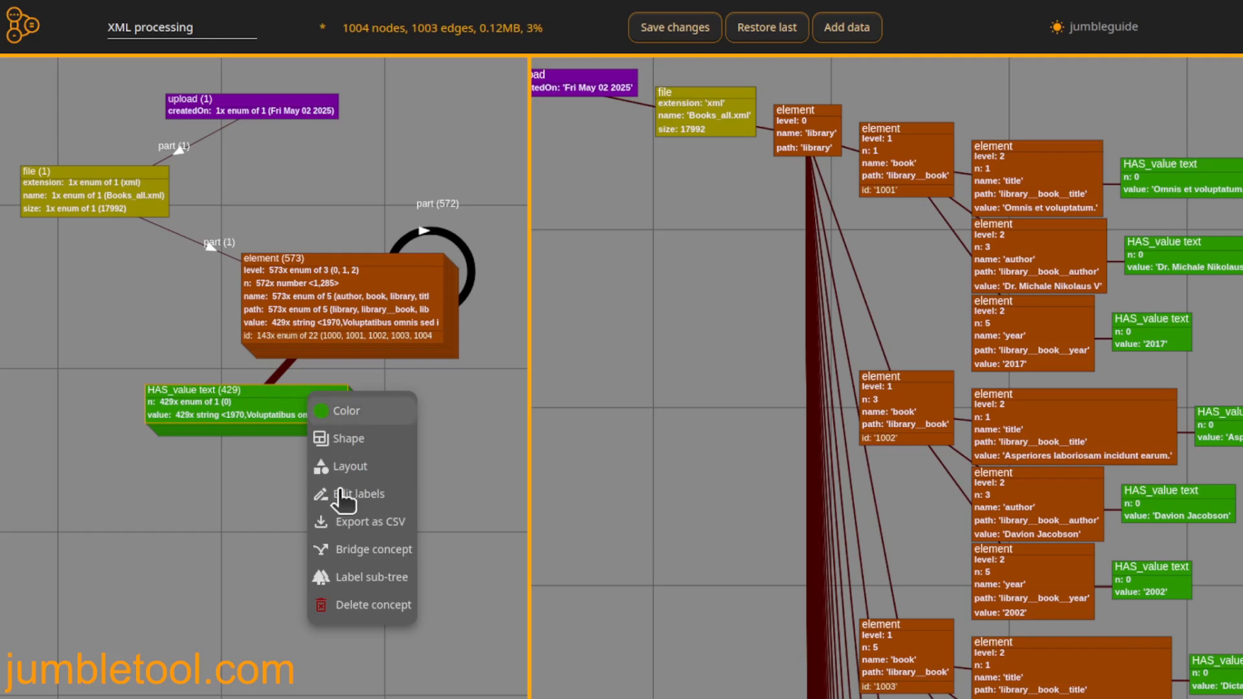
click(372, 606)
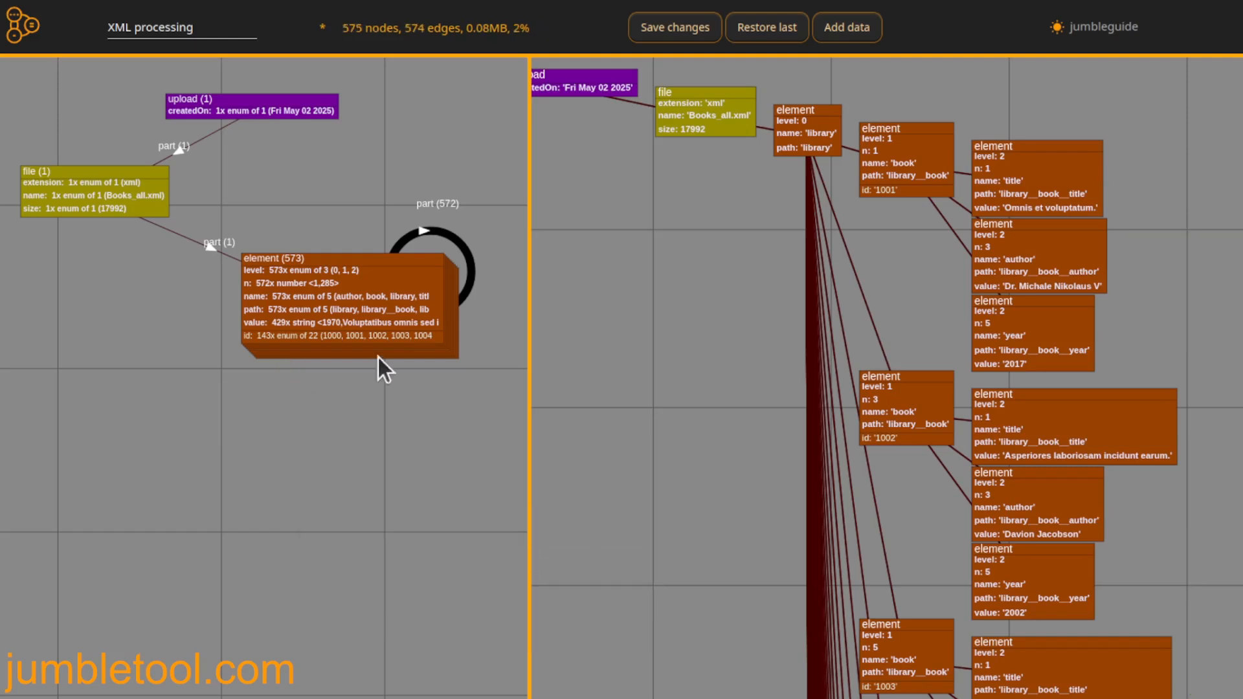
- Convert the values of the element concept's name property to labels
drag(389, 264, 292, 267)
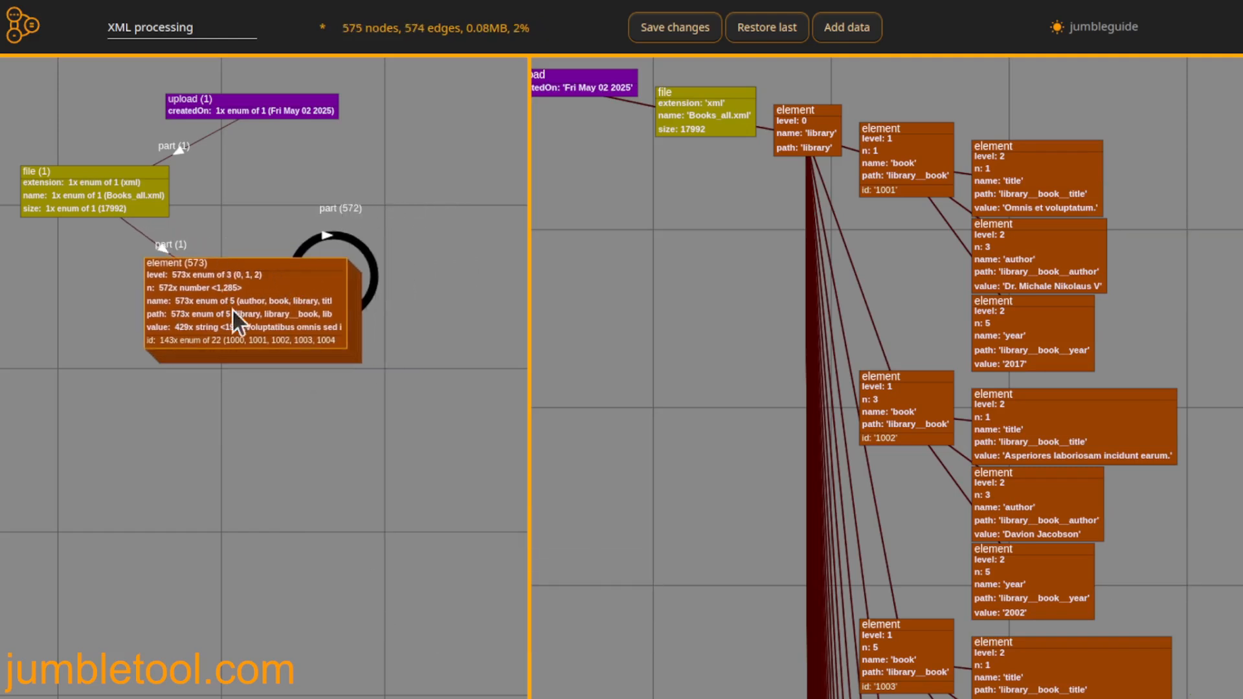
right_click(285, 301)
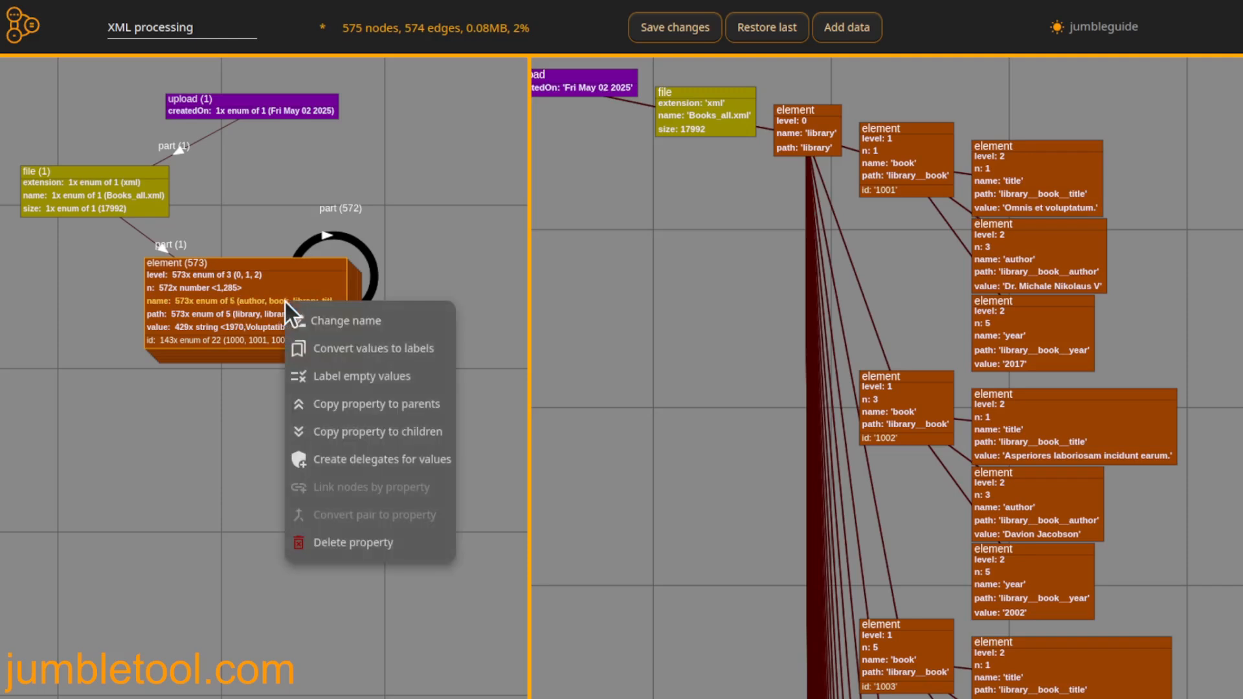
click(366, 352)
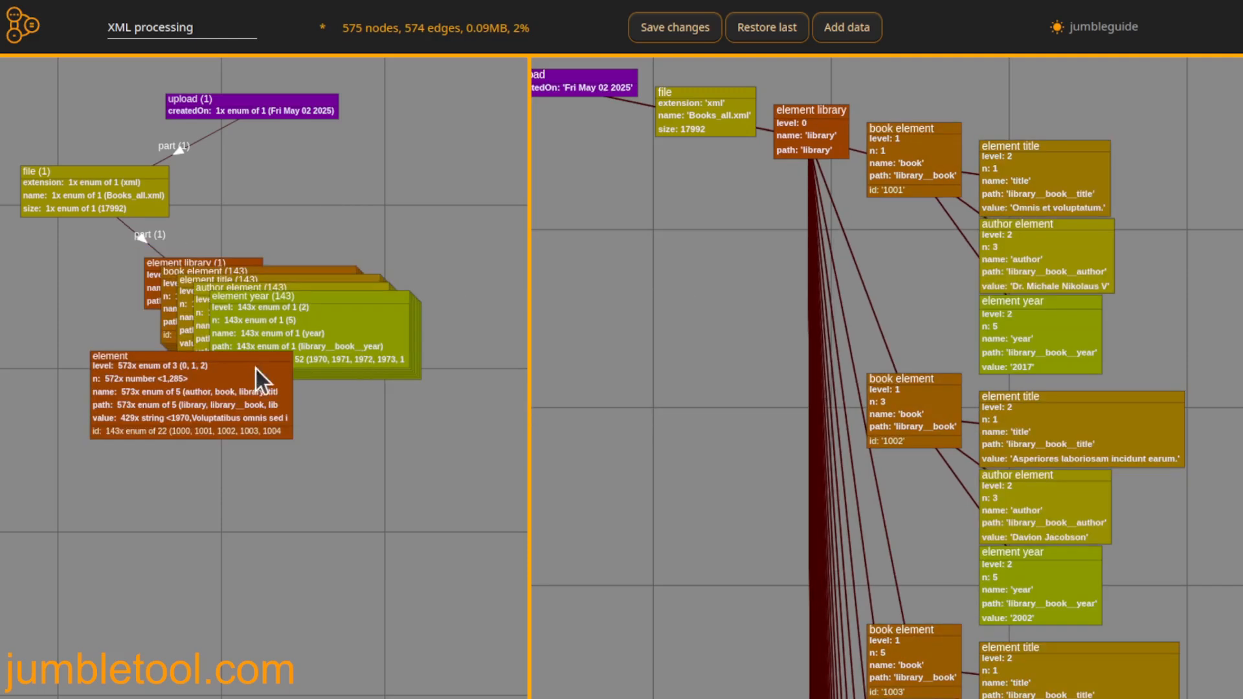
- Spread out the overlapping library, book, title, author, year and parent element concepts, moving the file and upload concepts clear of them
drag(251, 362, 200, 437)
drag(328, 296, 430, 321)
drag(385, 284, 499, 227)
drag(300, 283, 447, 136)
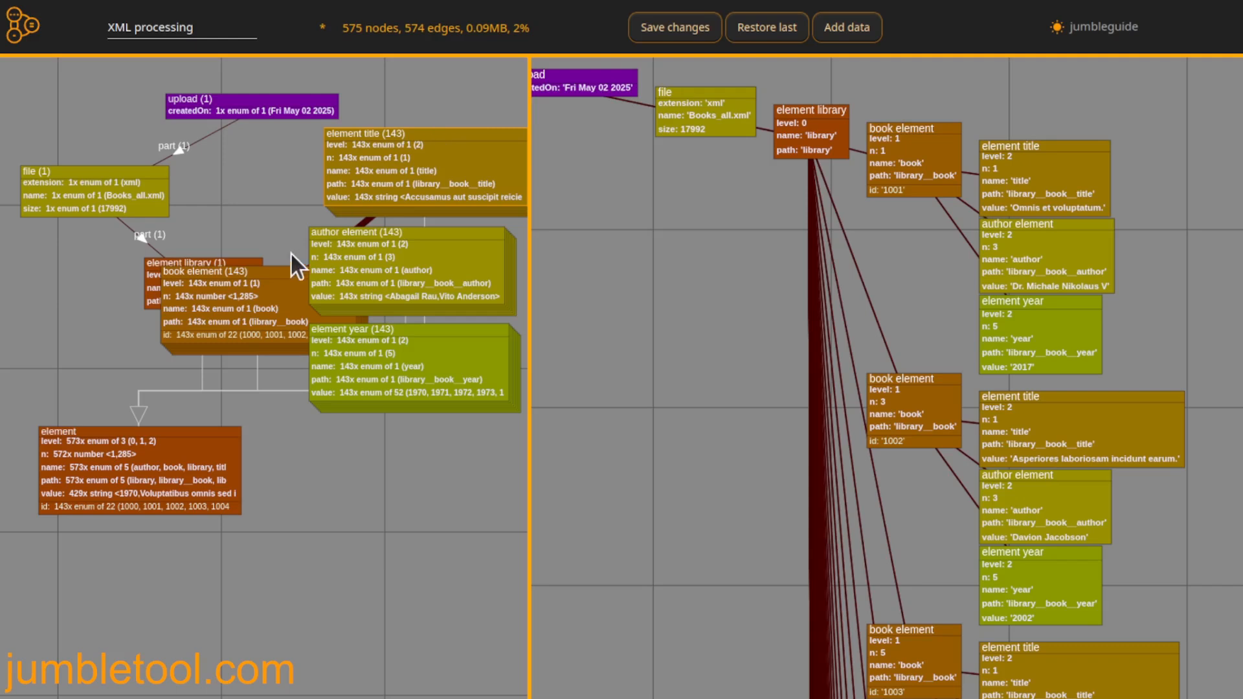
drag(215, 284, 153, 310)
drag(193, 261, 61, 233)
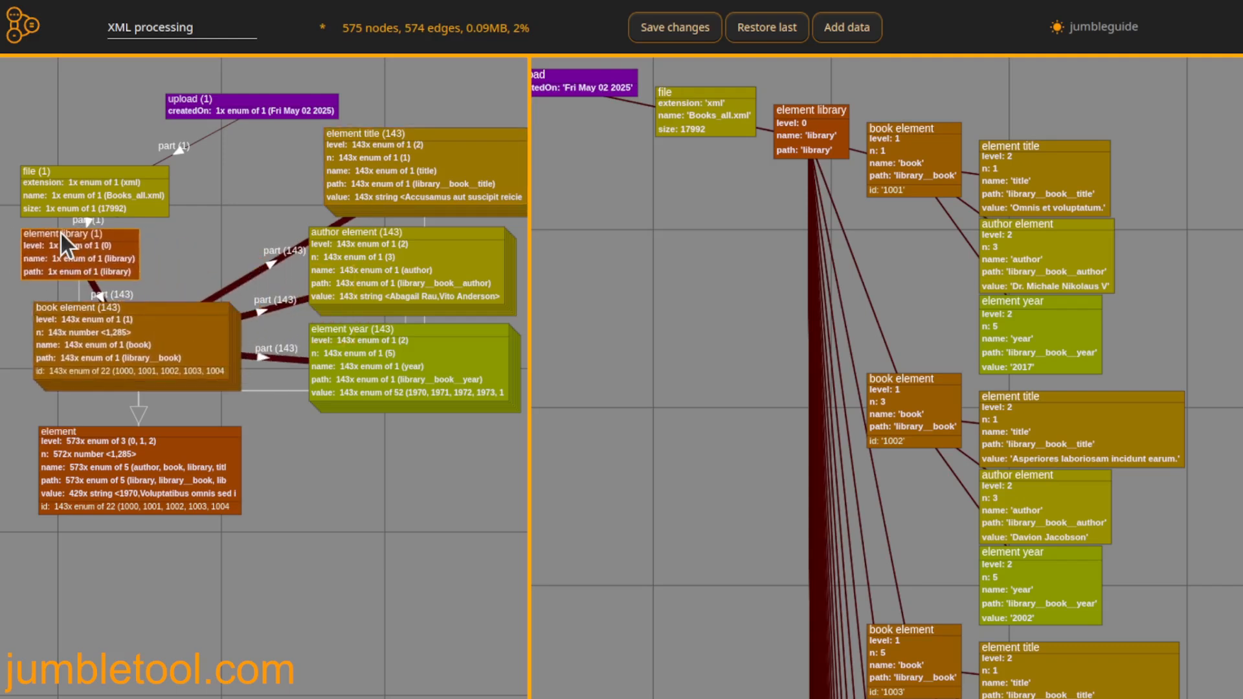
drag(110, 165, 101, 109)
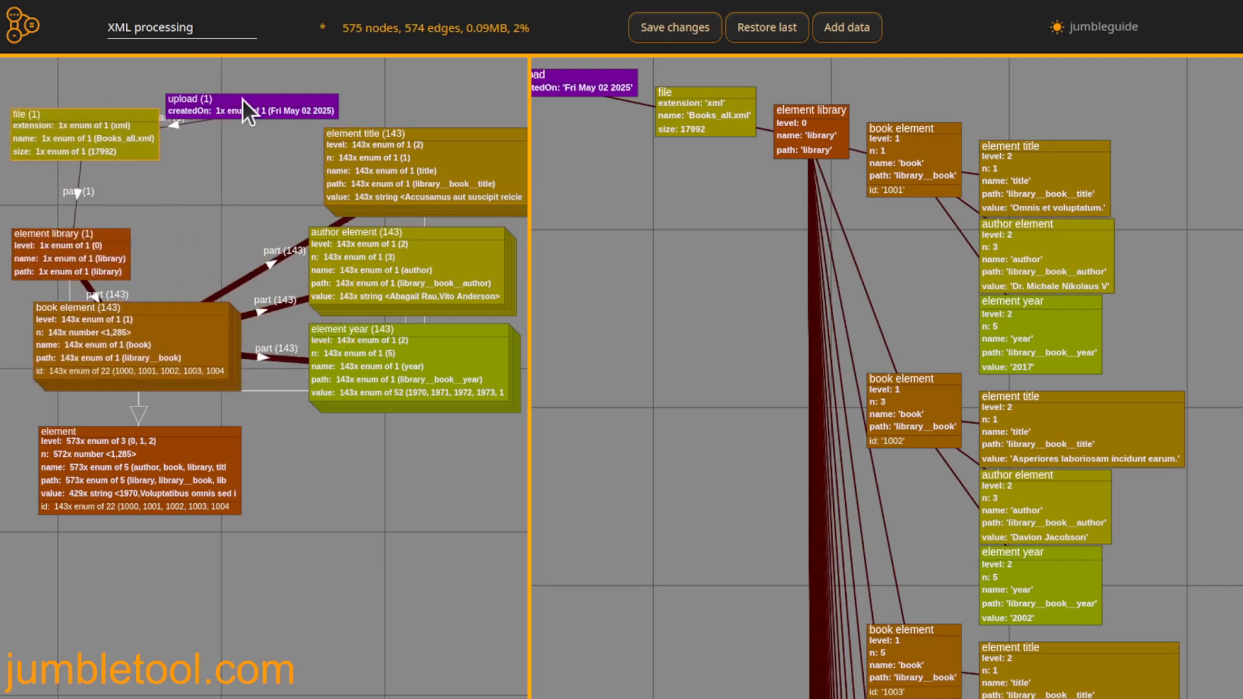
drag(230, 116, 285, 83)
drag(101, 239, 126, 214)
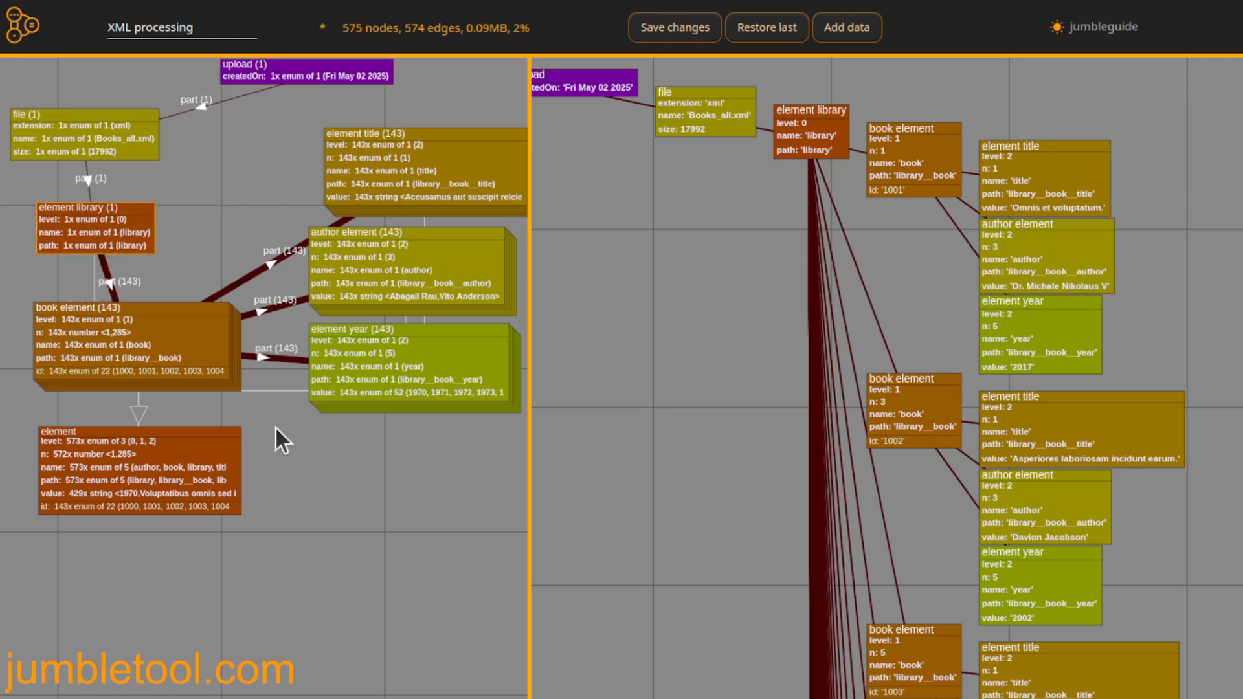
- Convert the name and value pair of the parent element concept to properties
drag(352, 474, 344, 406)
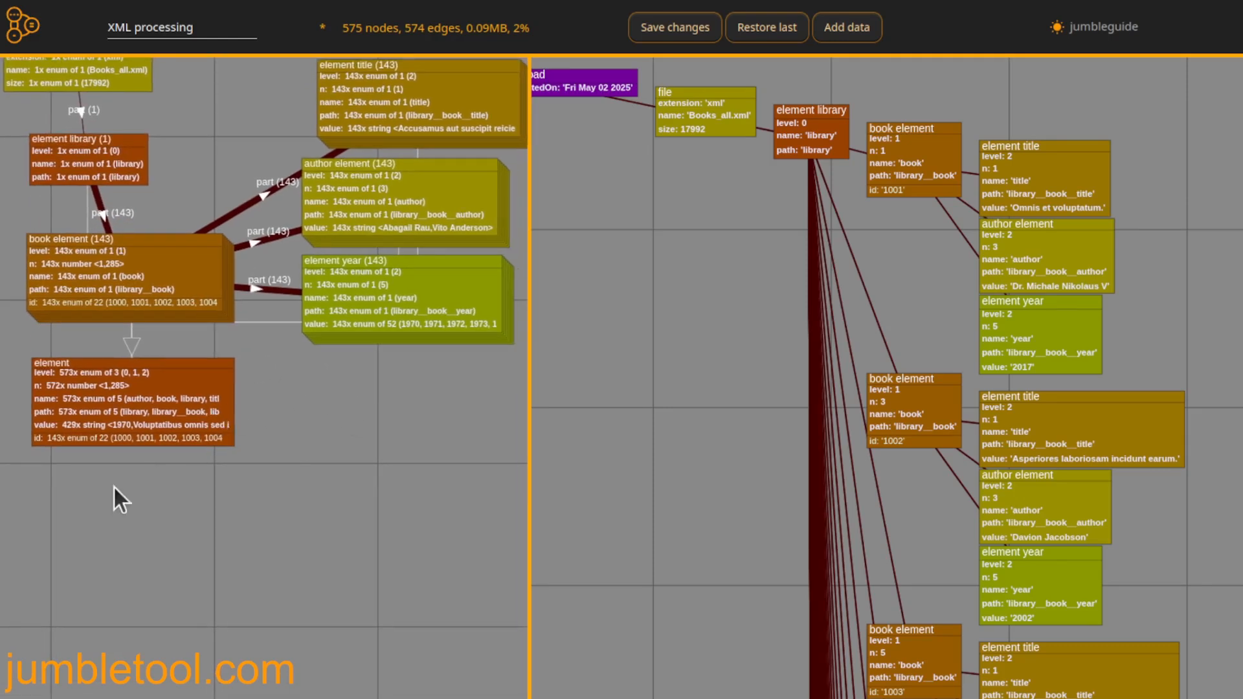
click(101, 401)
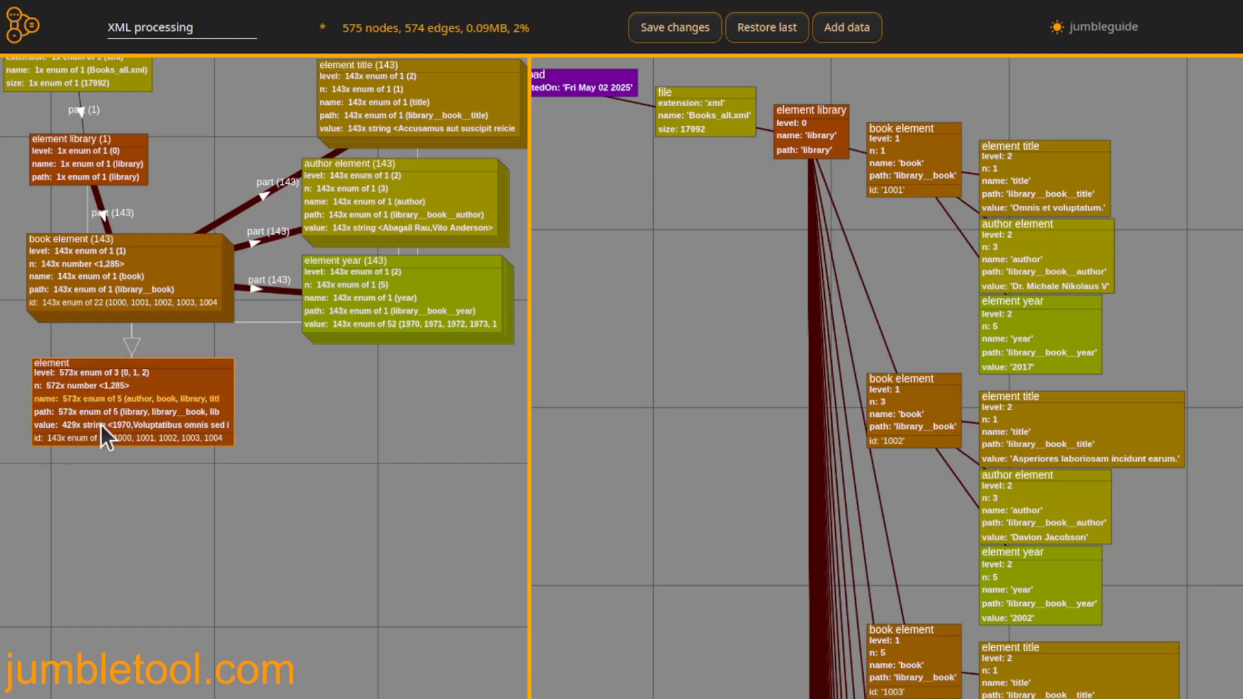
right_click(101, 425)
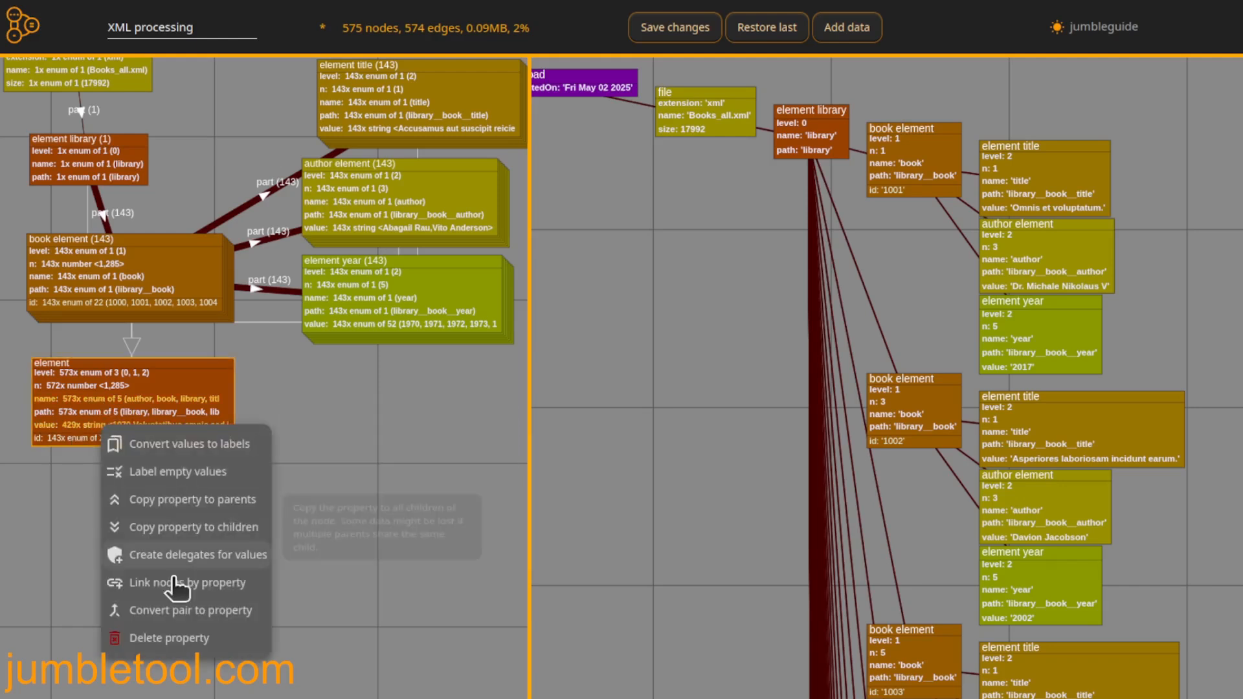
click(188, 623)
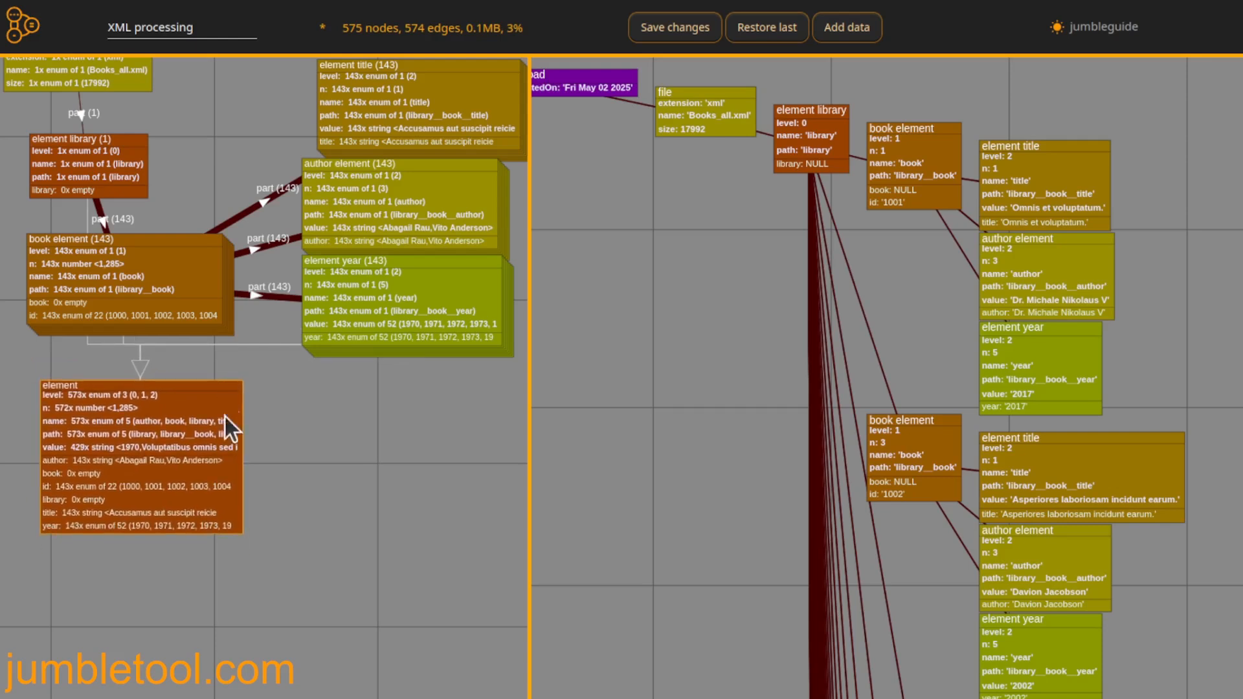
- Copy the author, title and year properties of the parent element concept to the parent nodes
ctrl+click(108, 514)
right_click(106, 526)
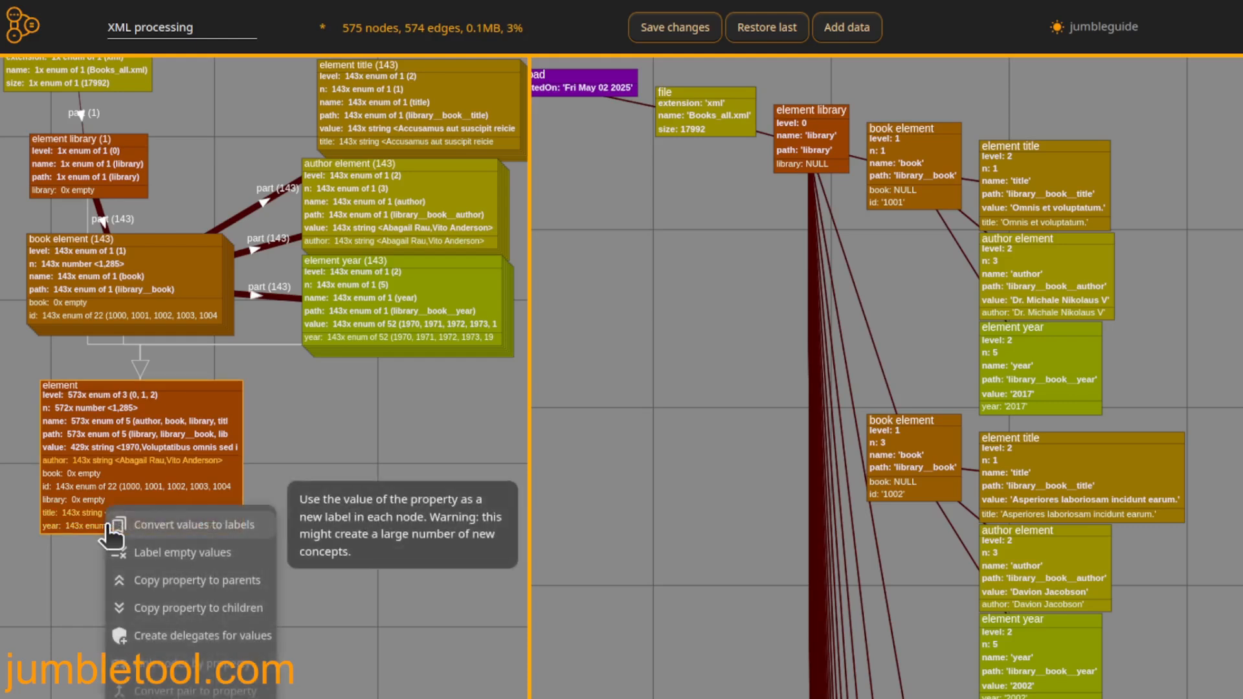
click(188, 581)
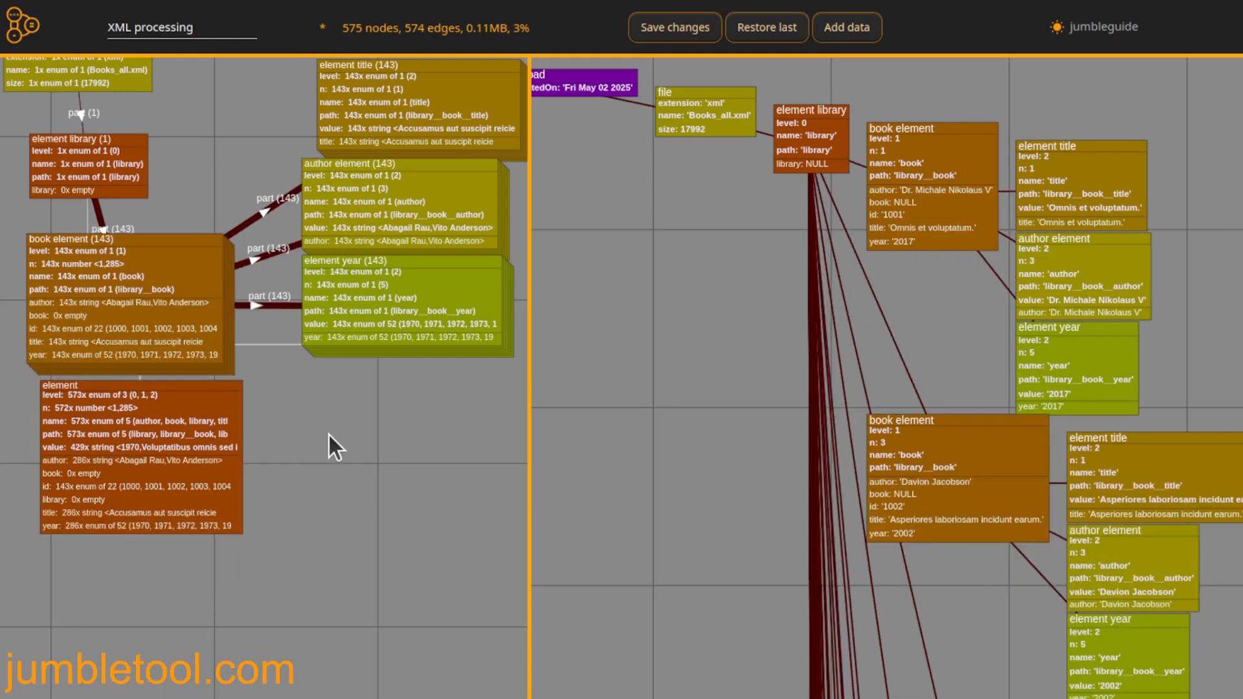
- Delete the title, author and year element concepts, keeping the library and book element concepts
right_click(435, 69)
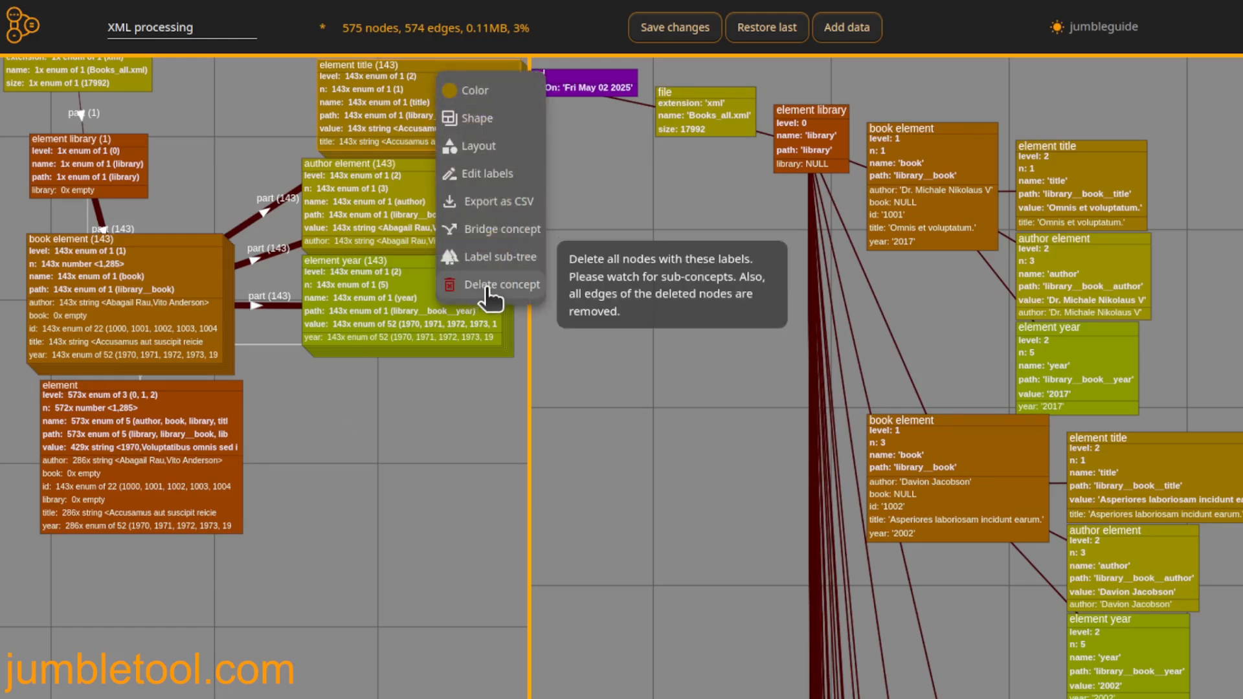
click(490, 287)
right_click(428, 162)
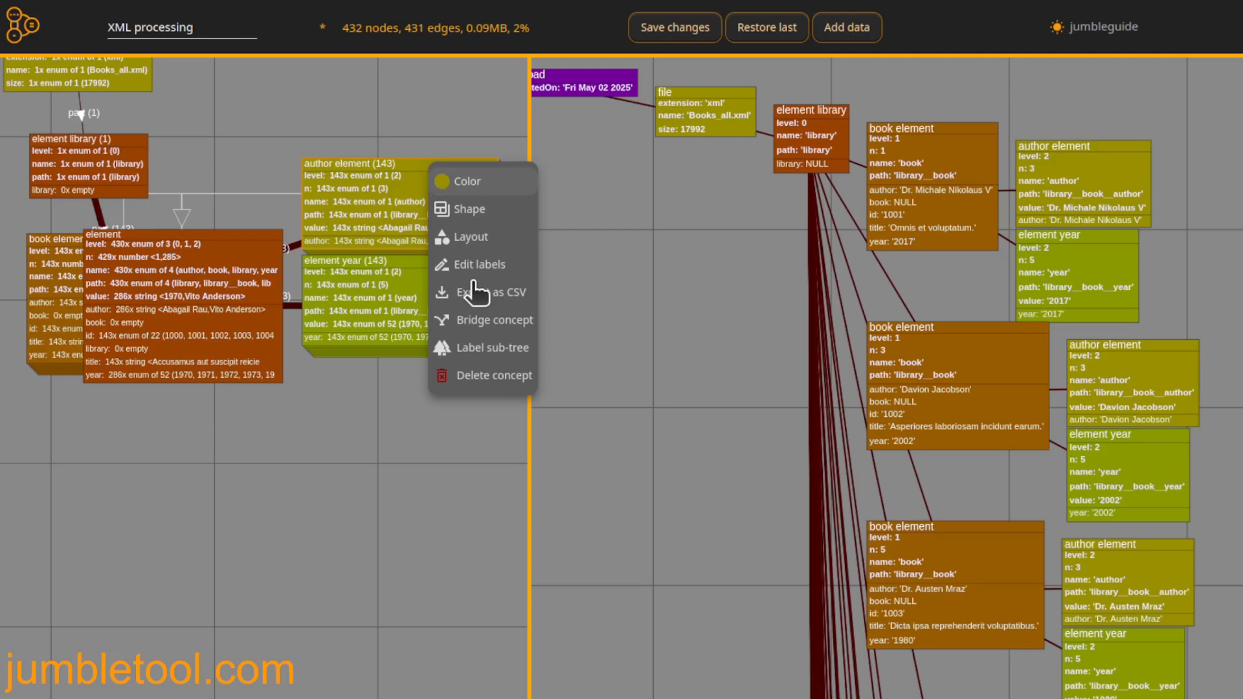
click(487, 377)
right_click(450, 264)
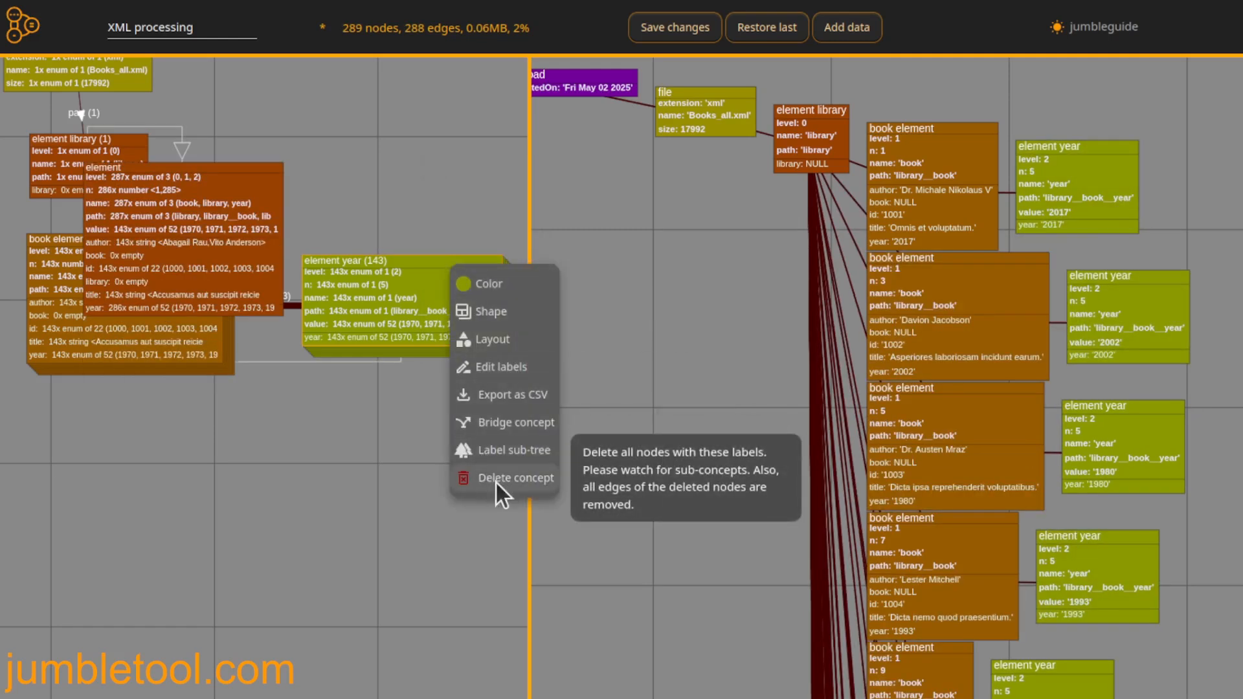
click(500, 479)
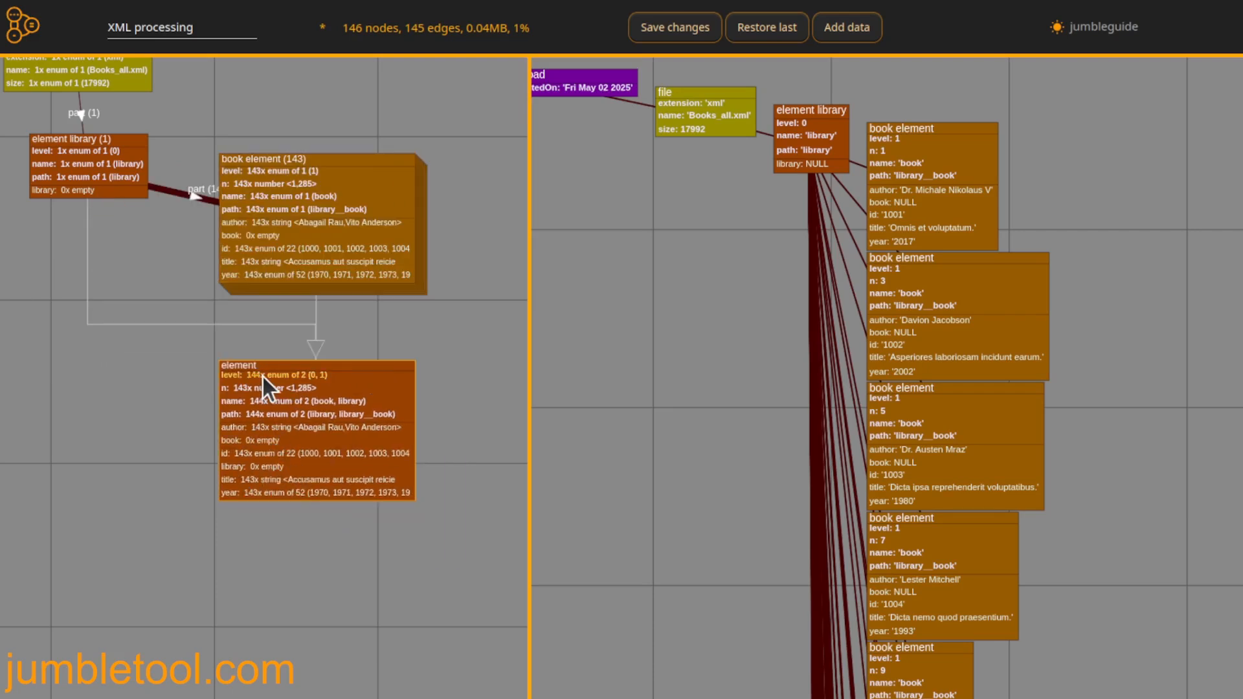
- Delete the level, n, name, path, book and library properties from the parent element concept
drag(268, 388, 265, 436)
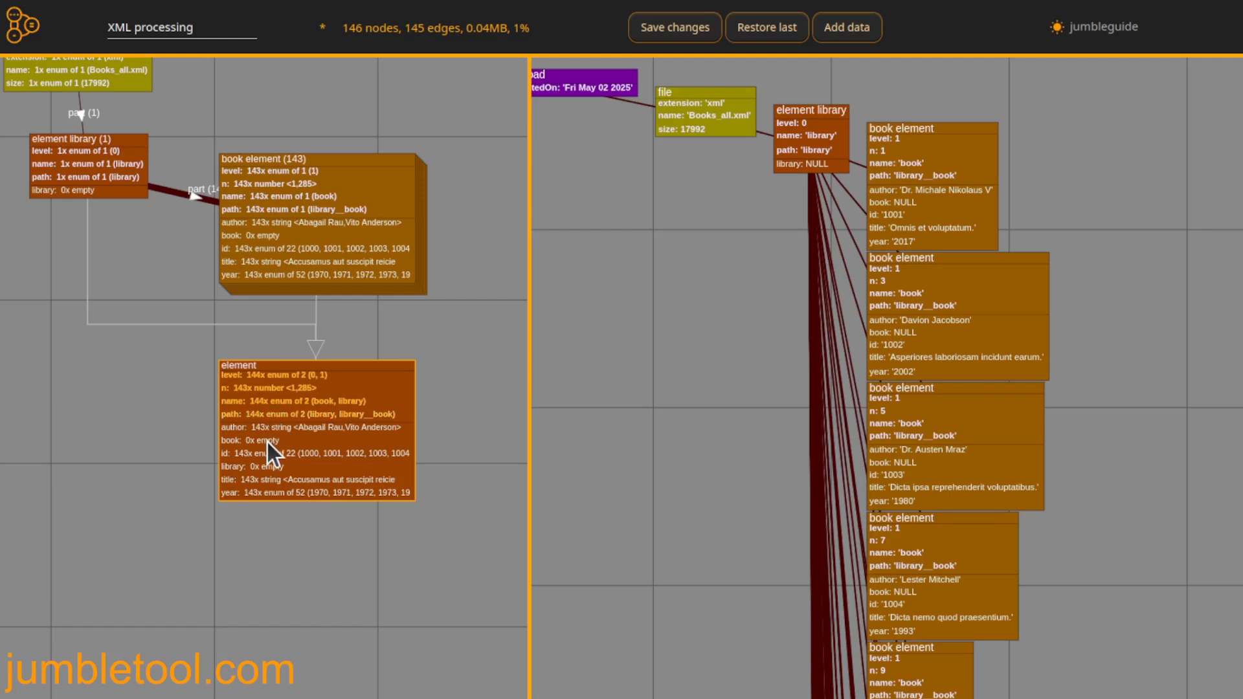
right_click(266, 469)
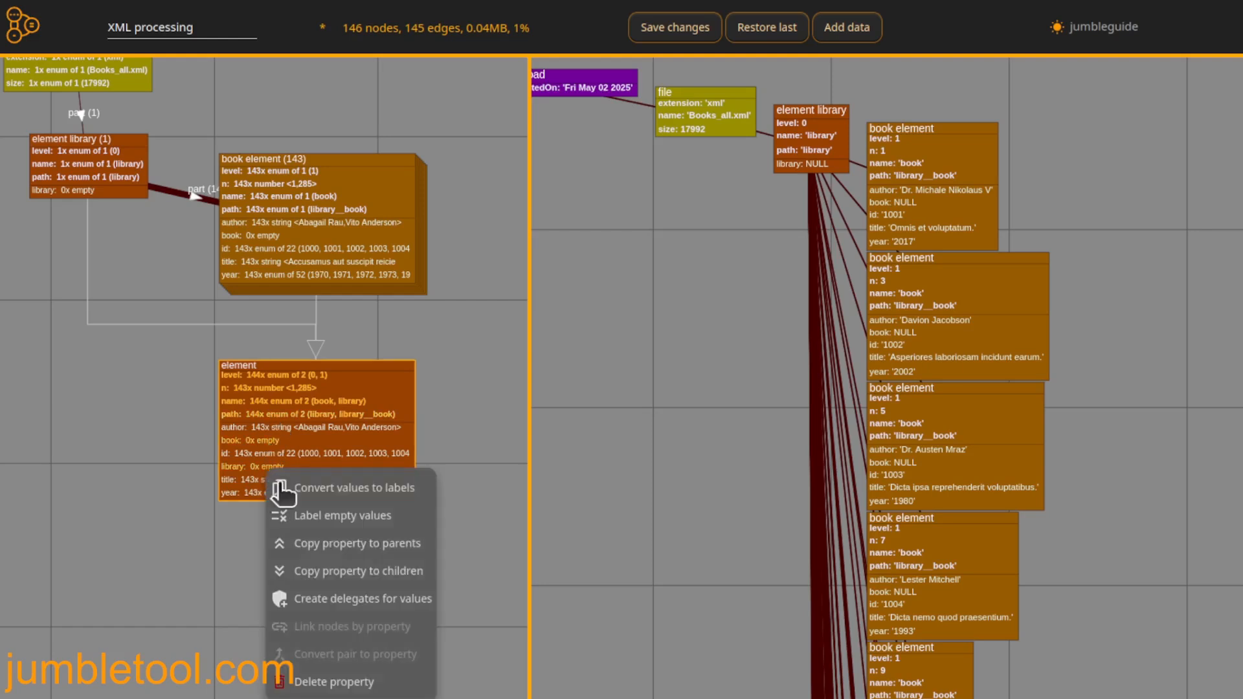
click(353, 685)
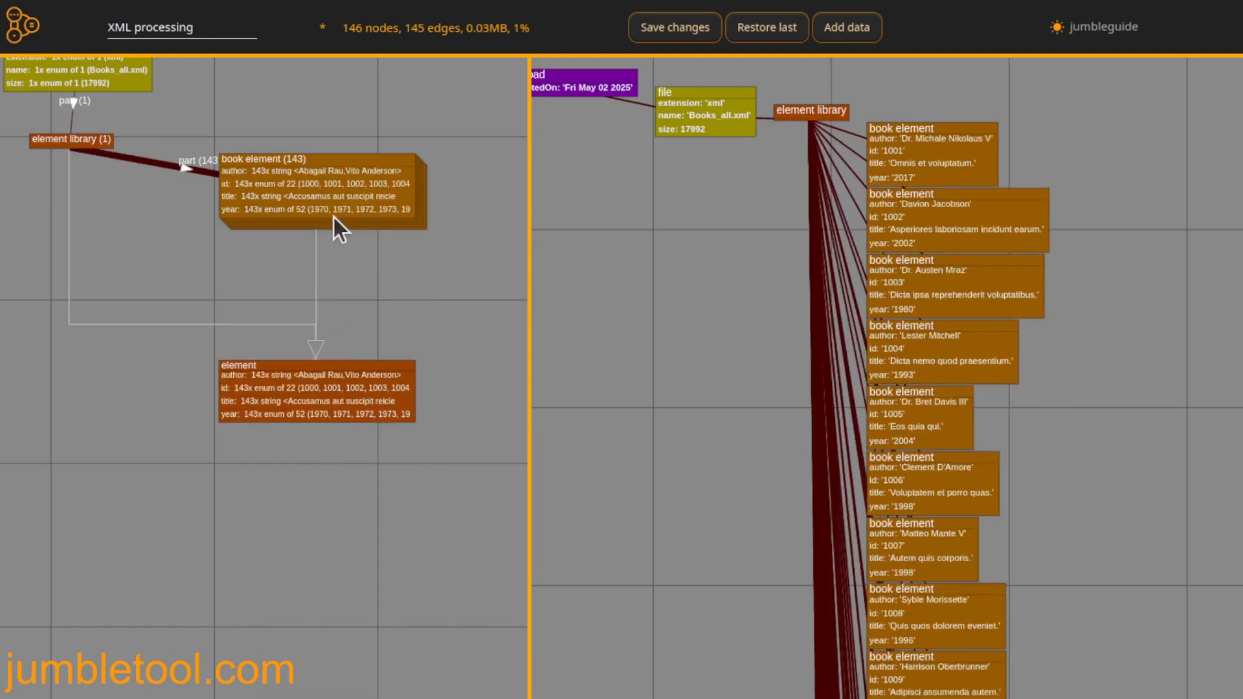
- Arrange the library concept above the book concept and remove the element label by clearing the parent element concept's labels
drag(343, 170, 324, 227)
drag(72, 147, 266, 133)
right_click(266, 366)
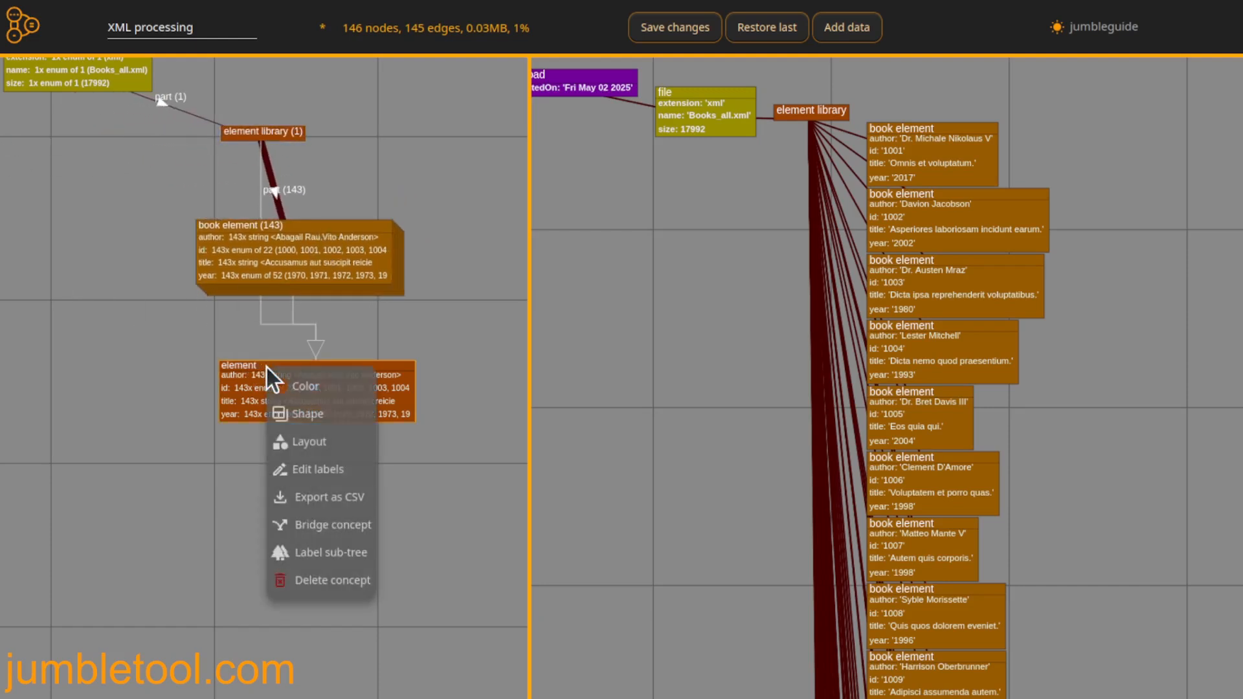
click(327, 473)
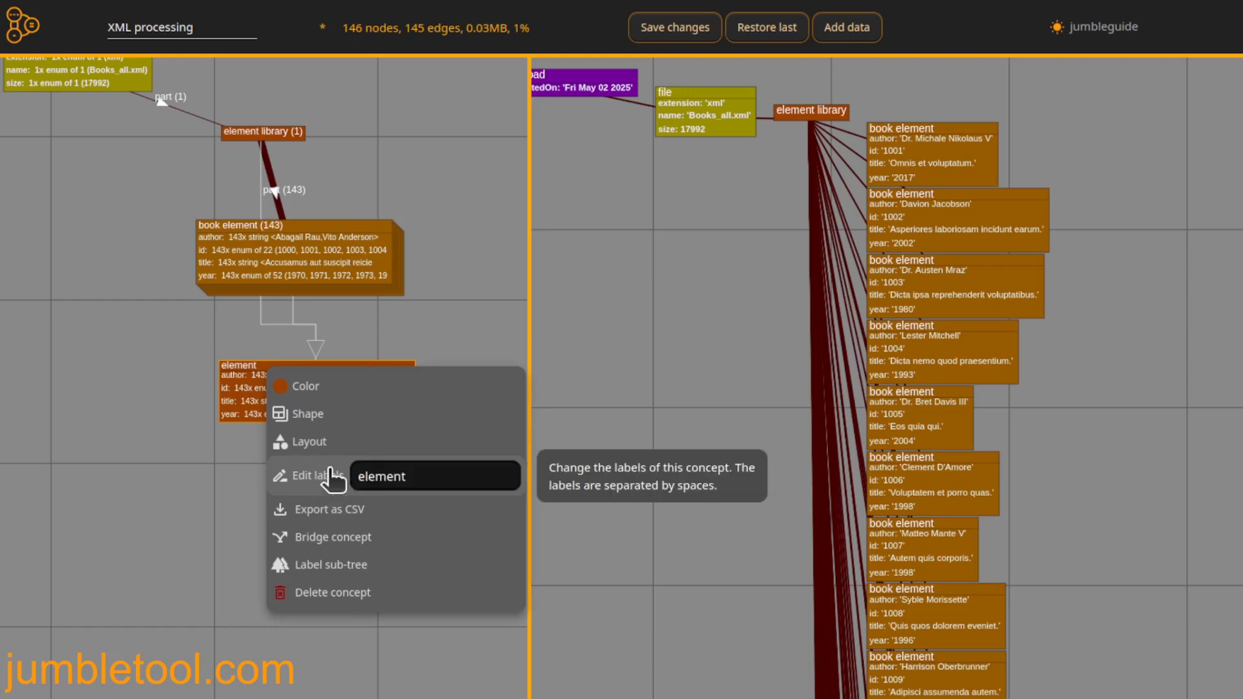
key(BackSpace)
key(BackSpace)
key(BackSpace)
key(BackSpace)
key(BackSpace)
key(BackSpace)
key(BackSpace)
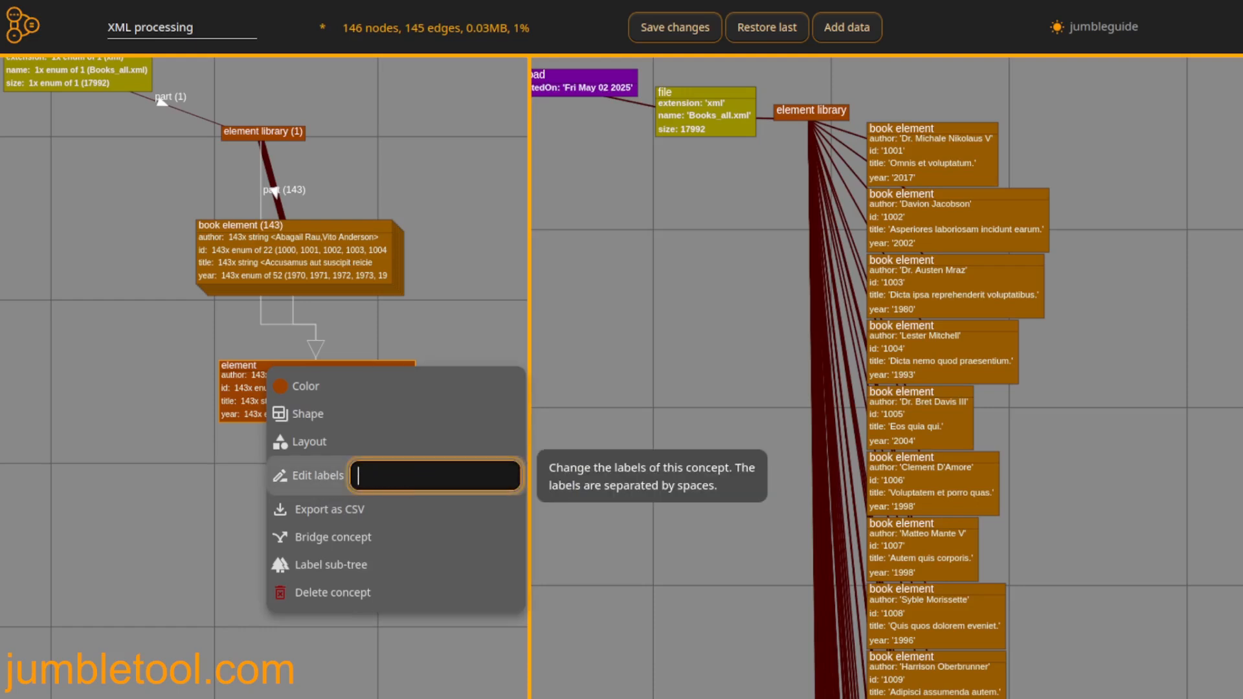
key(Return)
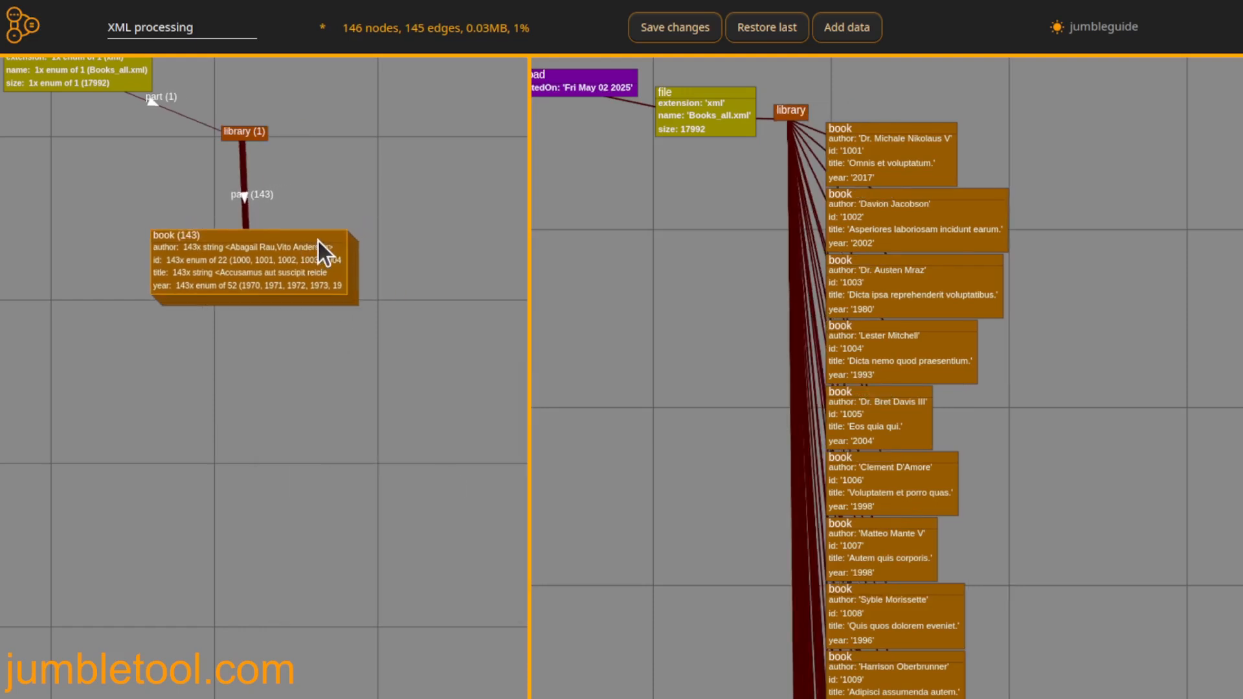
- Set the layout of the library concept to Matrix
drag(351, 283, 368, 286)
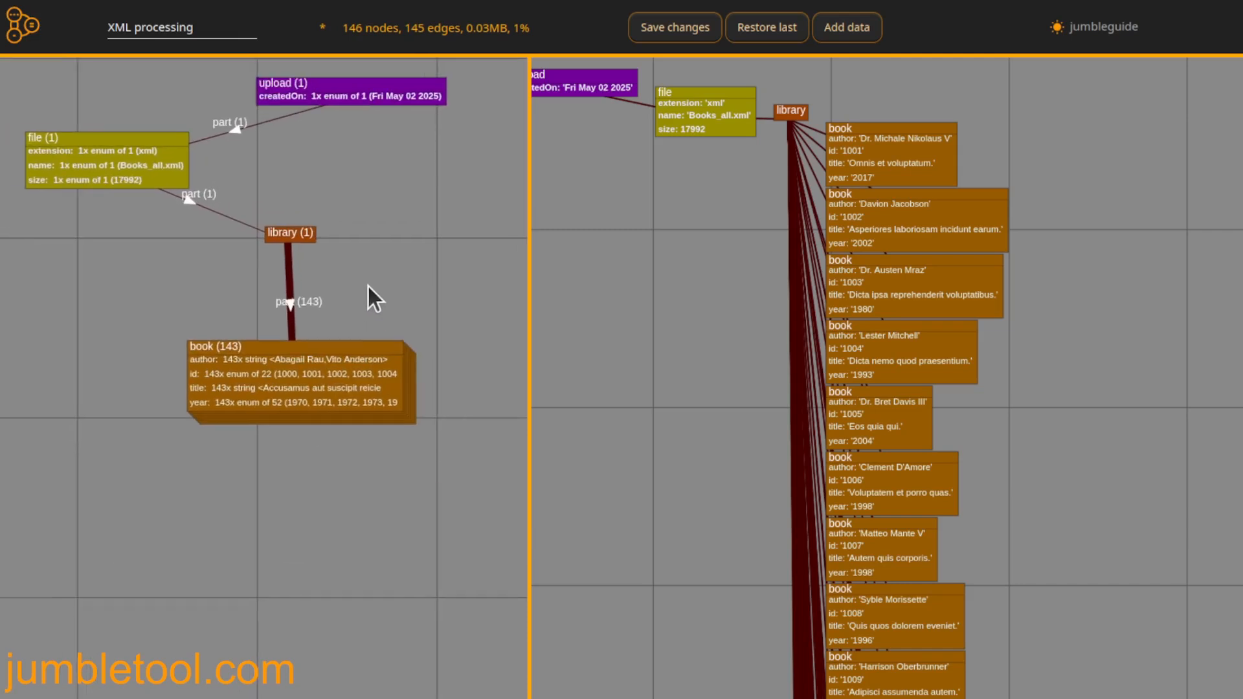
right_click(289, 233)
mouse_move(331, 308)
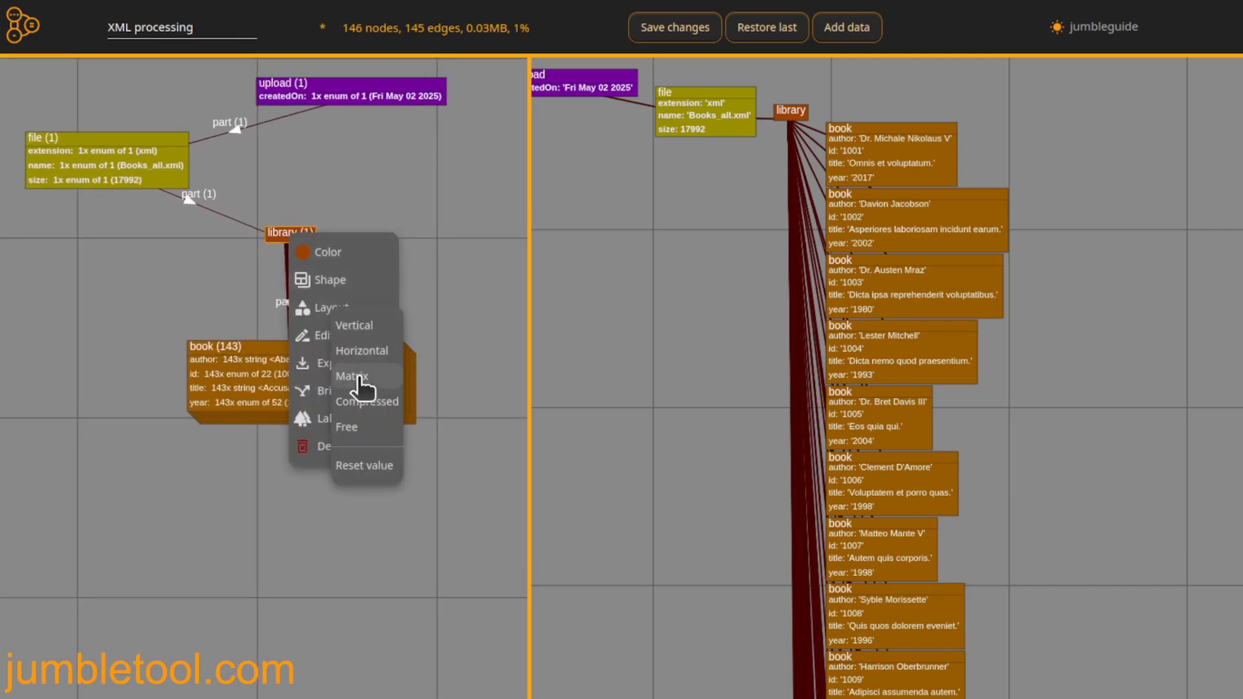
click(363, 378)
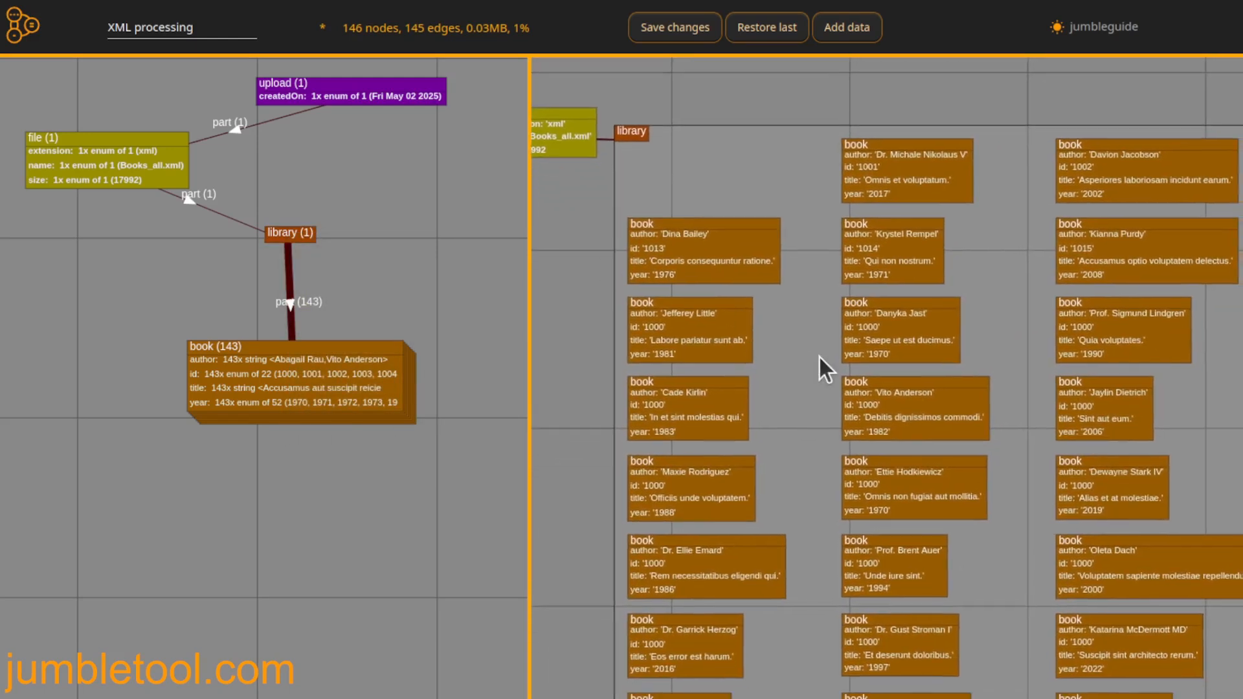